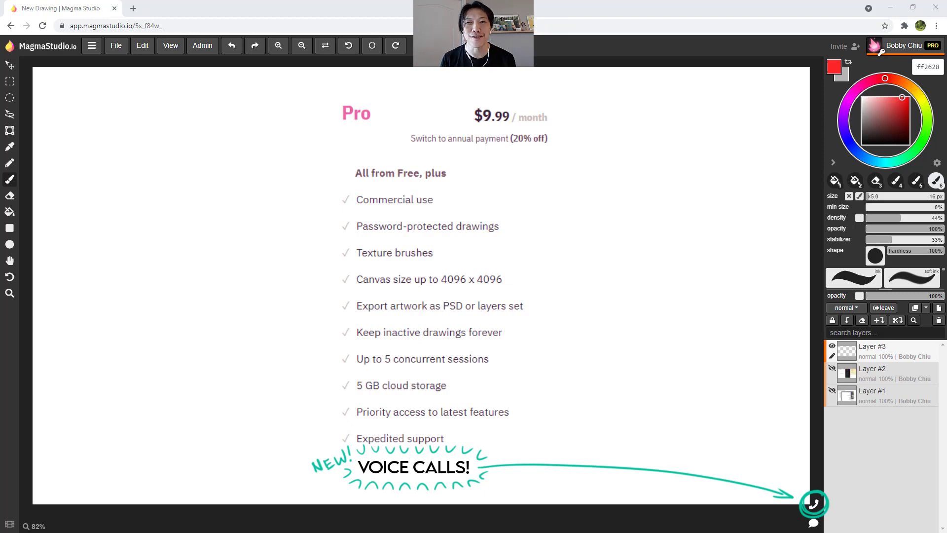
Step: Dismiss the Pro plan pricing promo so the canvas is blank white
{"action": "left_click", "coordinate": [393, 354]}
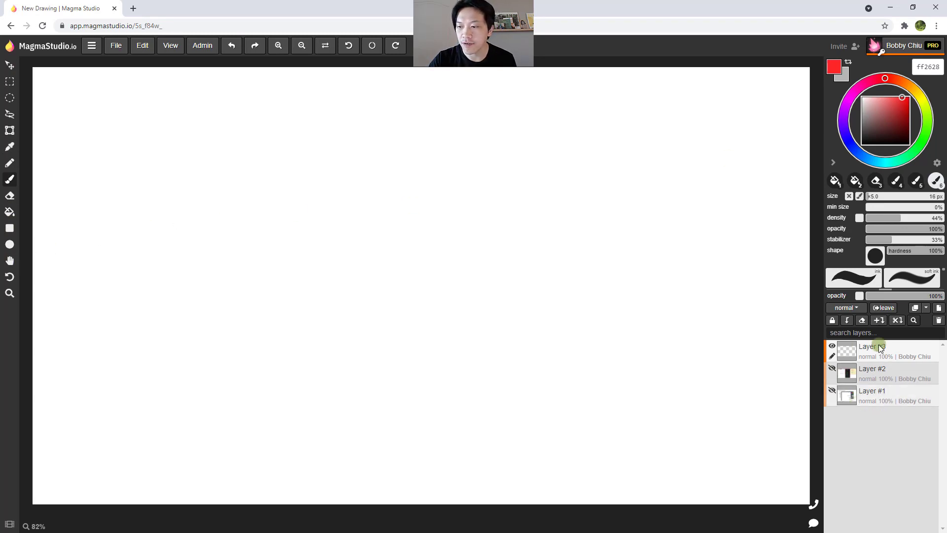
Step: Show Layer #1's cheat sheet and set the paint colour to blue 0007e4
{"action": "left_click", "coordinate": [832, 391]}
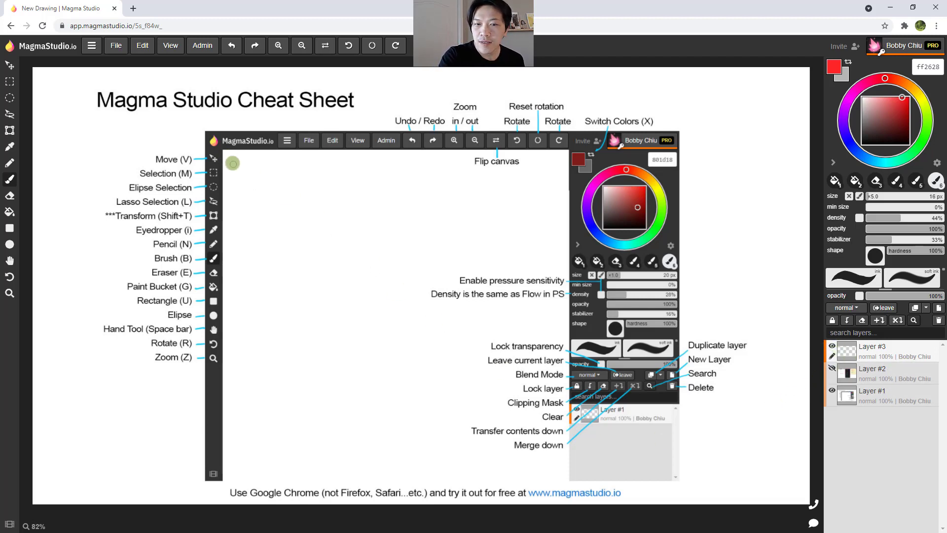
{"action": "left_click_drag", "start_coordinate": [872, 137], "coordinate": [850, 147]}
{"action": "left_click", "coordinate": [850, 147]}
{"action": "left_click", "coordinate": [909, 102]}
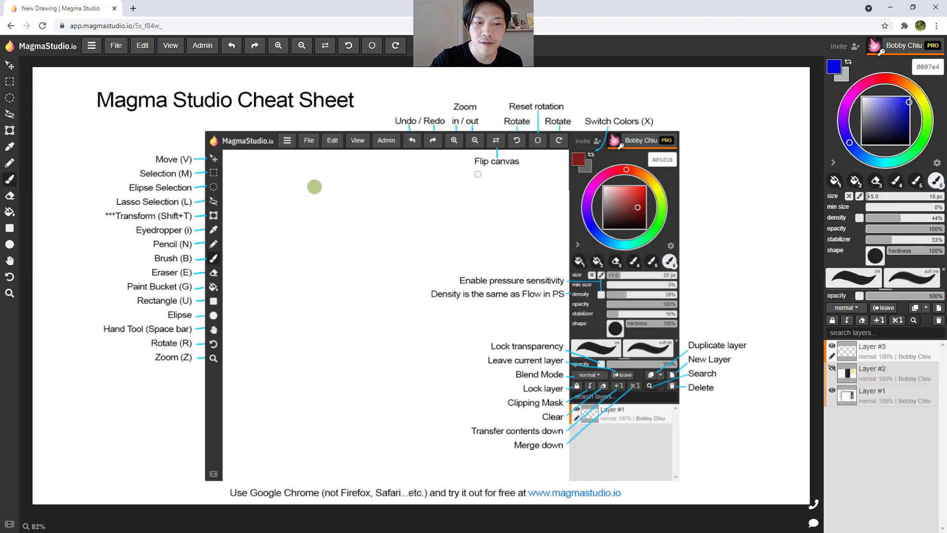
Step: Paint blue strokes near the Move label, scale up the scribble with Transform, and close the chat panel
{"action": "left_click_drag", "start_coordinate": [225, 158], "coordinate": [232, 157]}
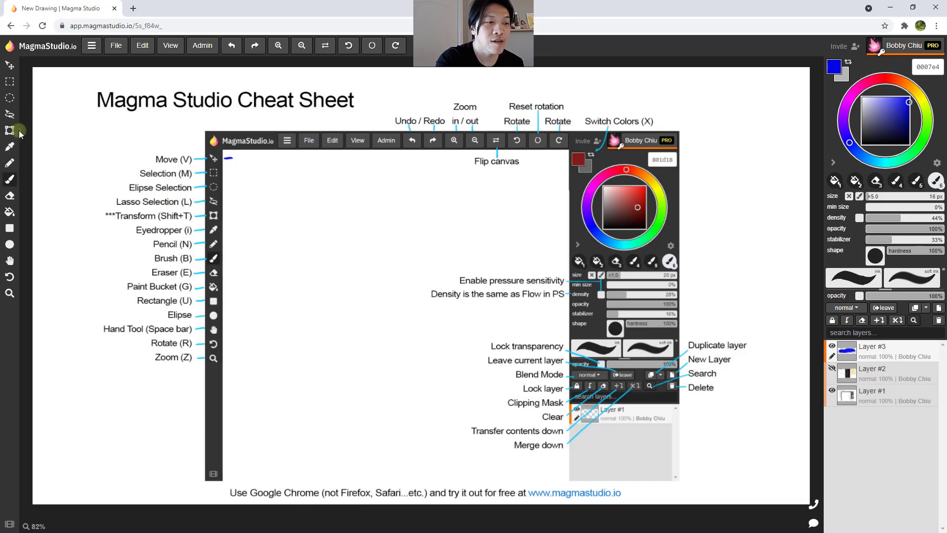
{"action": "mouse_move", "coordinate": [242, 154]}
{"action": "left_mouse_down"}
{"action": "mouse_move", "coordinate": [236, 203]}
{"action": "mouse_move", "coordinate": [301, 168]}
{"action": "mouse_move", "coordinate": [281, 279]}
{"action": "left_mouse_up"}
{"action": "key", "text": "shift+t"}
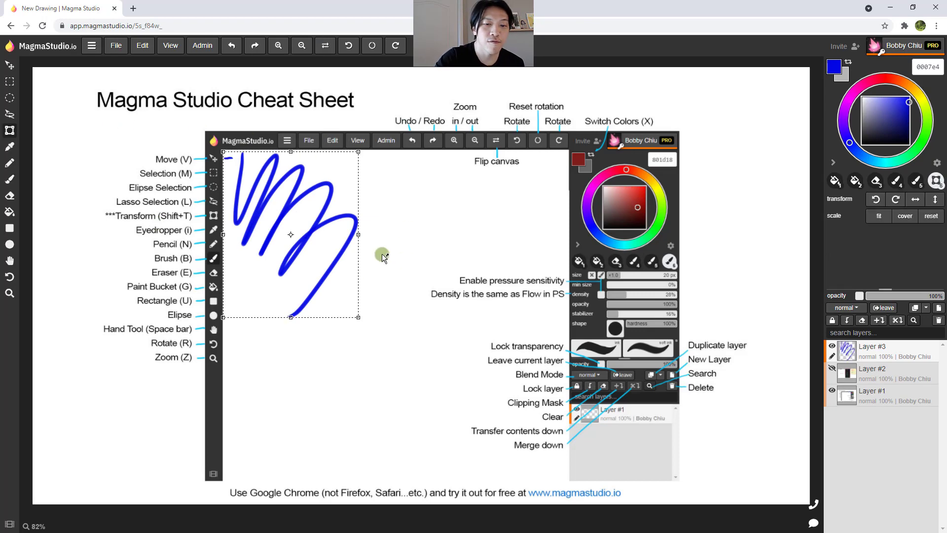
{"action": "left_click_drag", "start_coordinate": [359, 317], "coordinate": [495, 365]}
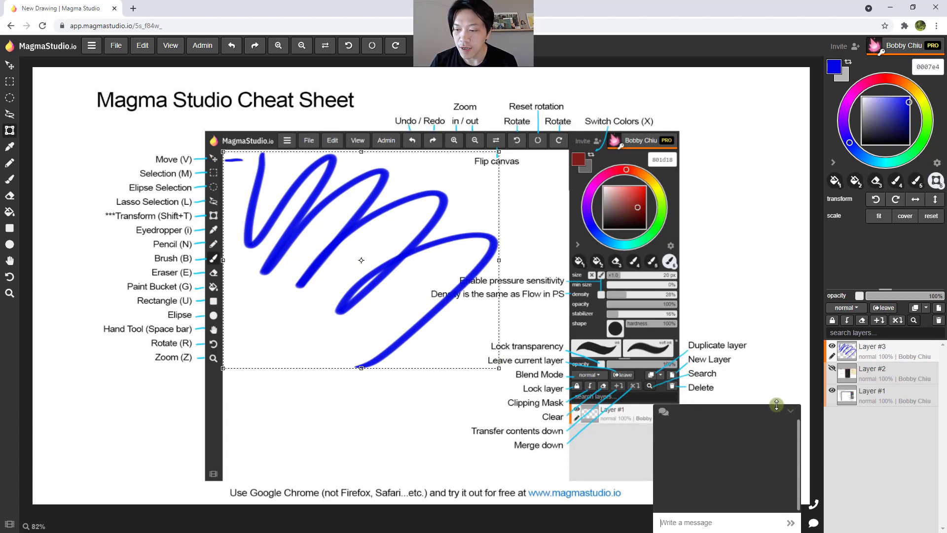
{"action": "left_click", "coordinate": [793, 412]}
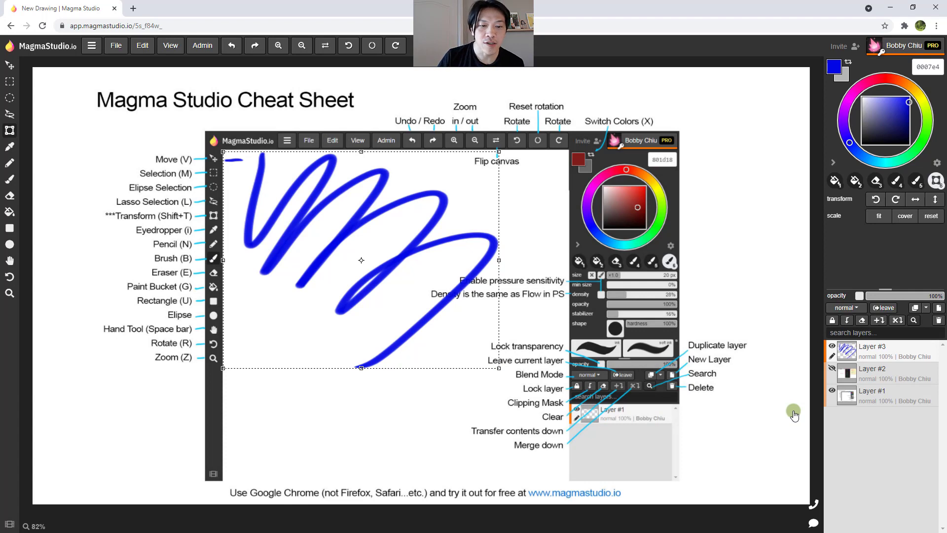
{"action": "left_click", "coordinate": [10, 179]}
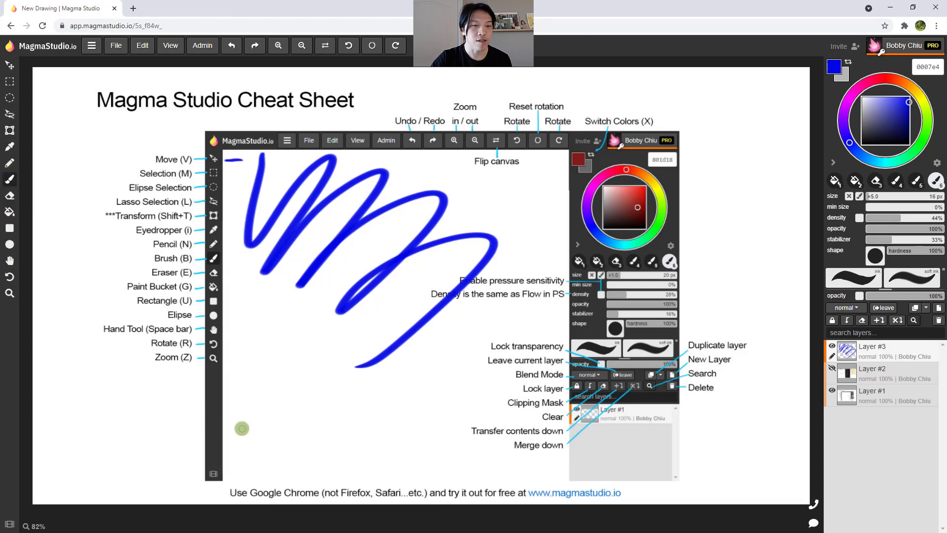
Step: Undo the large blue scribble, then draw a pencil zigzag and undo it too
{"action": "key", "text": "ctrl+z"}
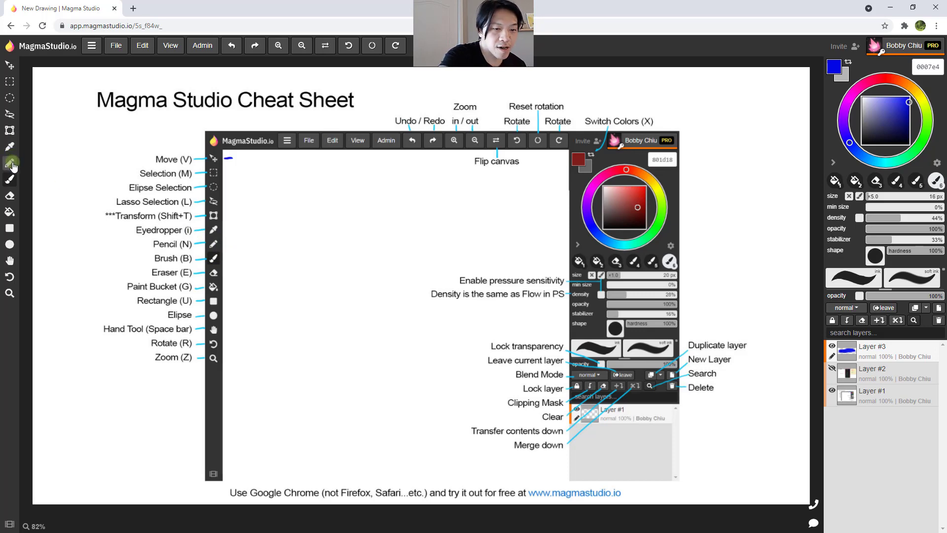
{"action": "left_click", "coordinate": [11, 164]}
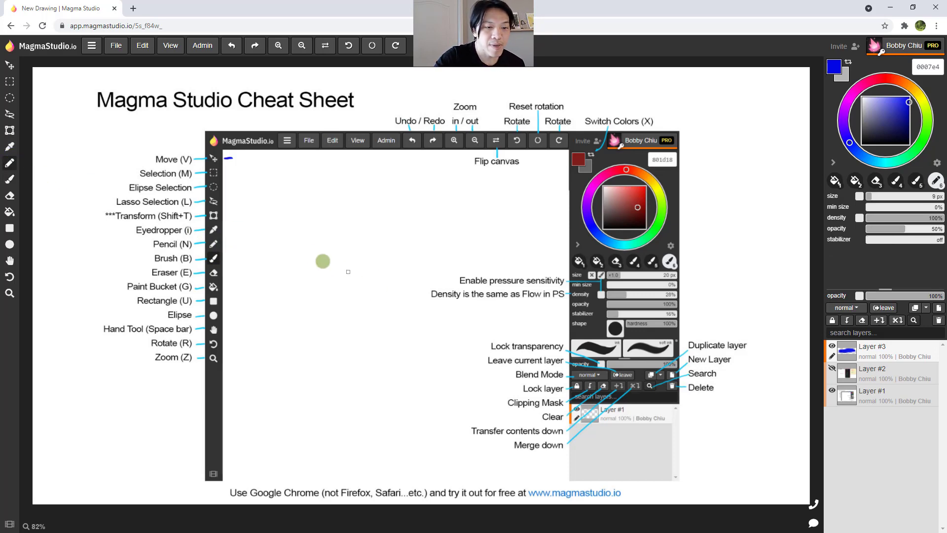
{"action": "mouse_move", "coordinate": [284, 235]}
{"action": "left_mouse_down"}
{"action": "mouse_move", "coordinate": [345, 214]}
{"action": "mouse_move", "coordinate": [308, 260]}
{"action": "mouse_move", "coordinate": [380, 239]}
{"action": "mouse_move", "coordinate": [323, 298]}
{"action": "mouse_move", "coordinate": [365, 329]}
{"action": "left_mouse_up"}
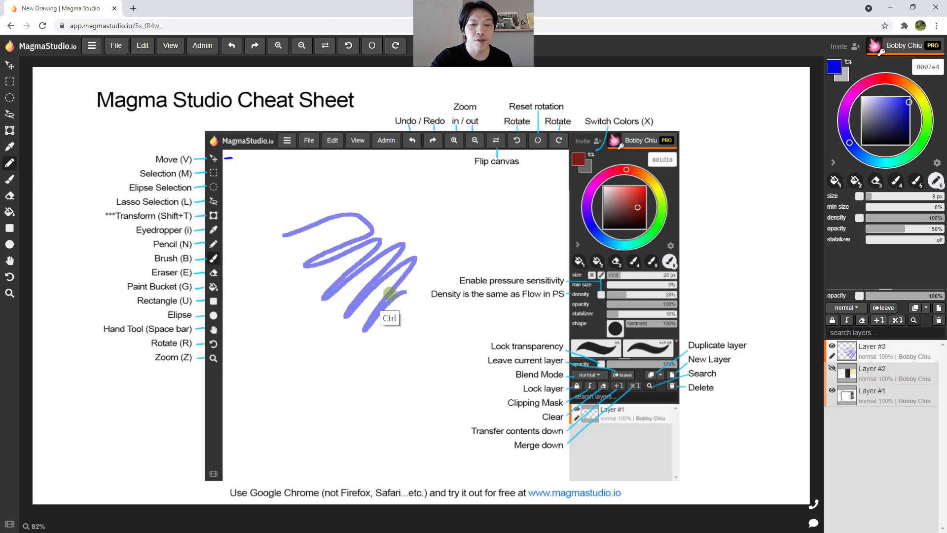
{"action": "key", "text": "ctrl+z"}
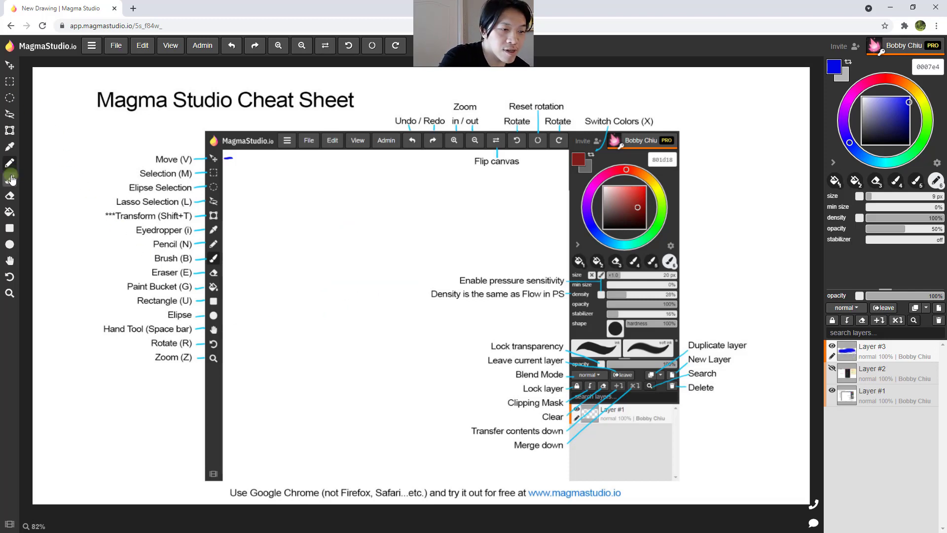
Step: Cycle through Brush, Paint Bucket, Rectangle and Ellipse, ending on the Hand tool
{"action": "left_click", "coordinate": [11, 181]}
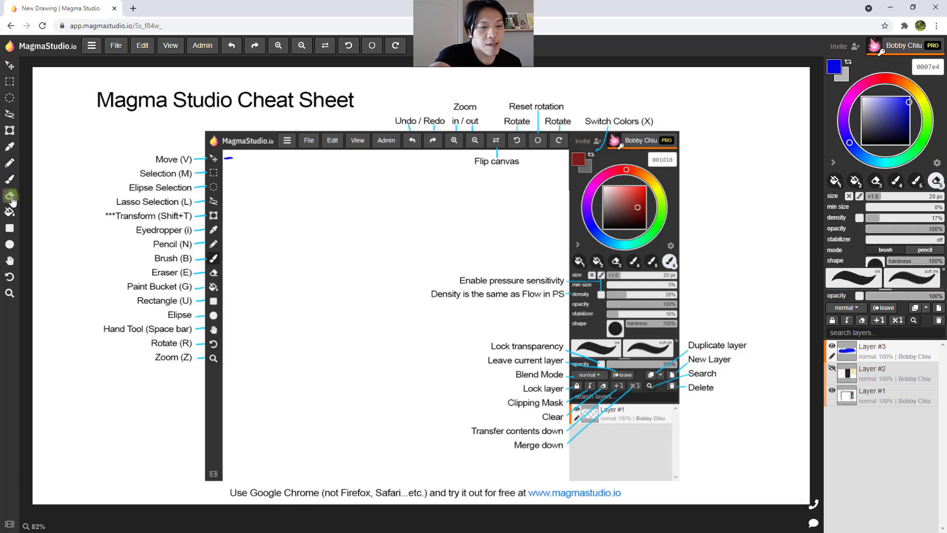
{"action": "left_click", "coordinate": [10, 213]}
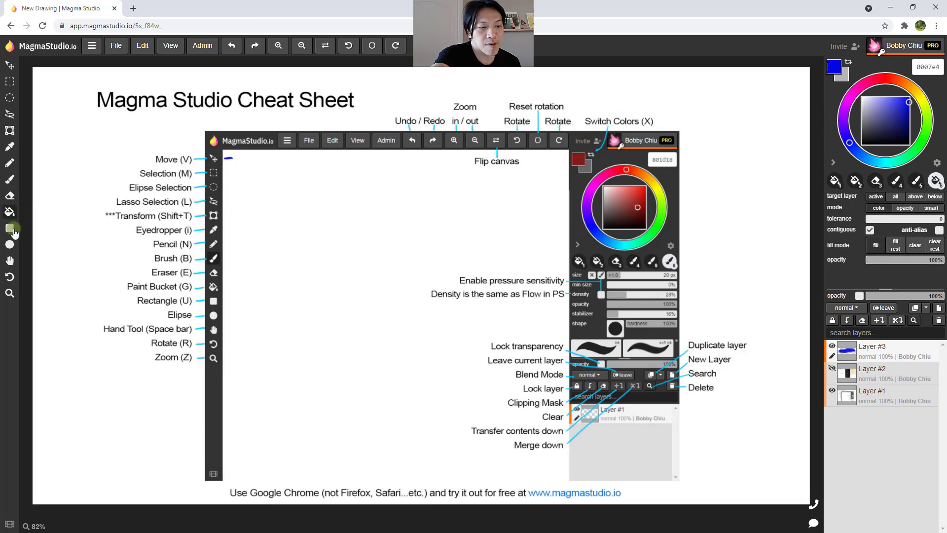
{"action": "left_click", "coordinate": [10, 228]}
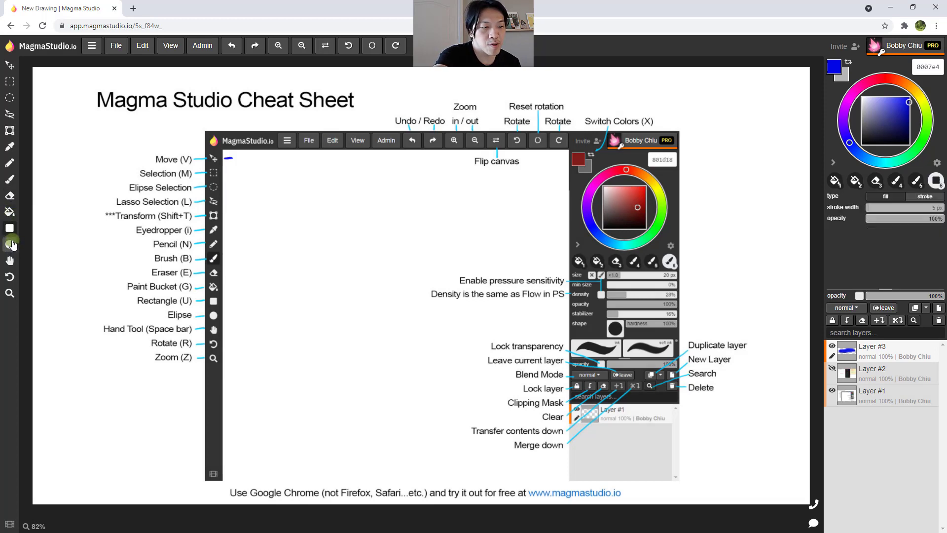
{"action": "left_click", "coordinate": [12, 247]}
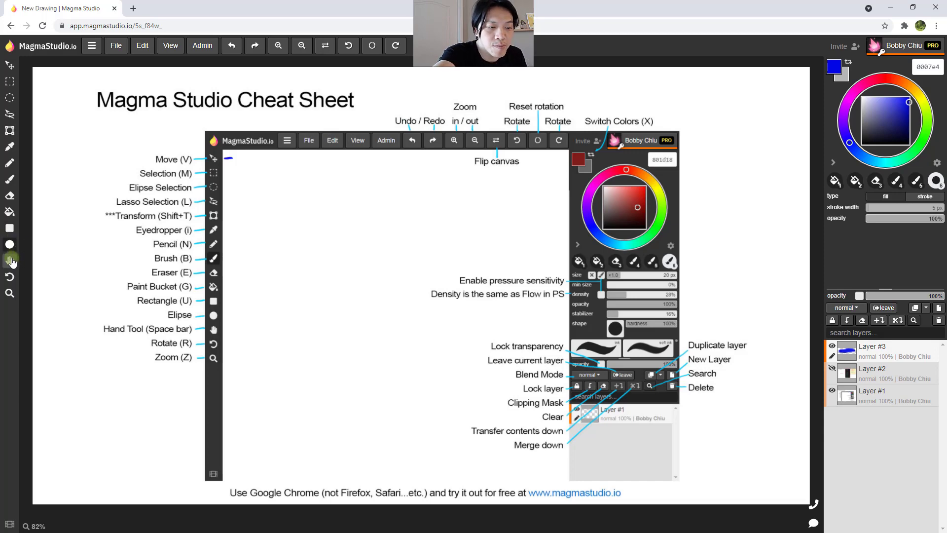
{"action": "left_click", "coordinate": [11, 262]}
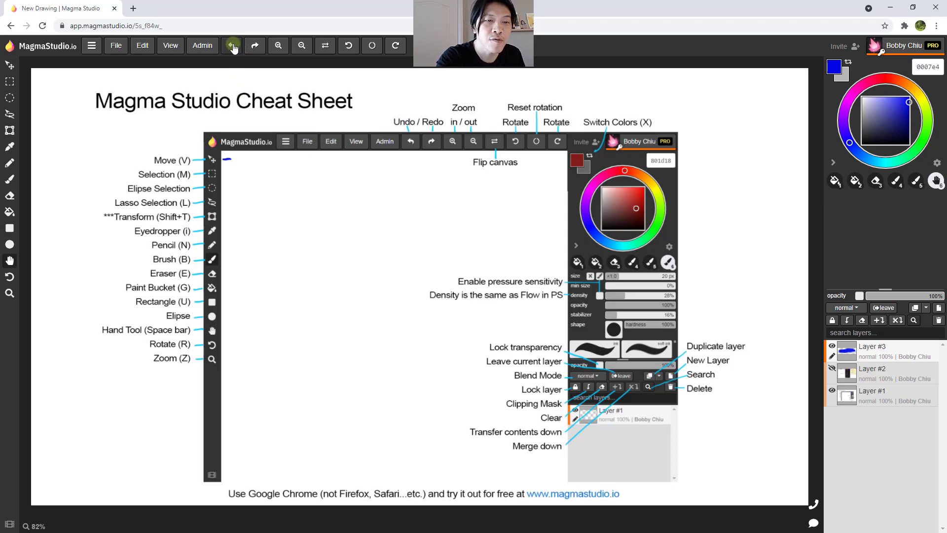
{"action": "left_click", "coordinate": [231, 49]}
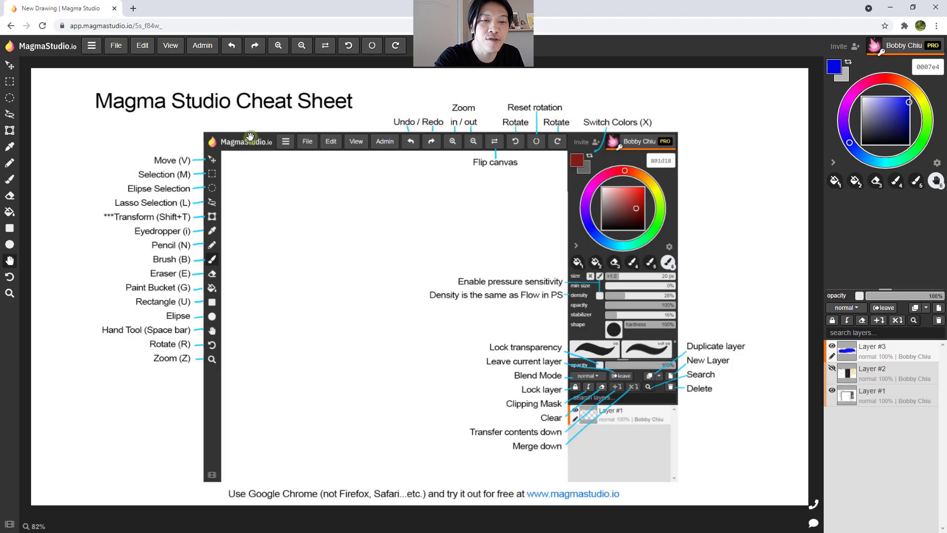
{"action": "left_click", "coordinate": [255, 49]}
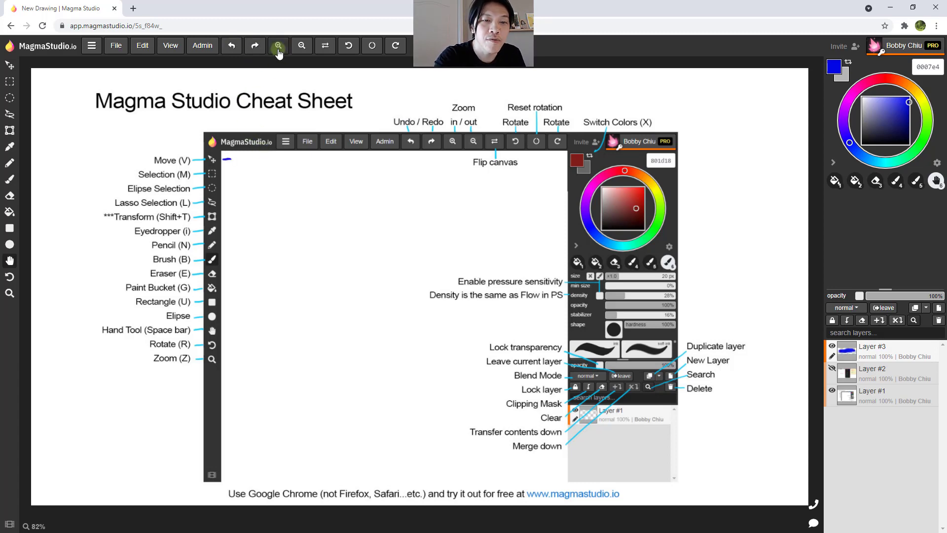
{"action": "left_click", "coordinate": [327, 51]}
{"action": "left_click", "coordinate": [328, 49]}
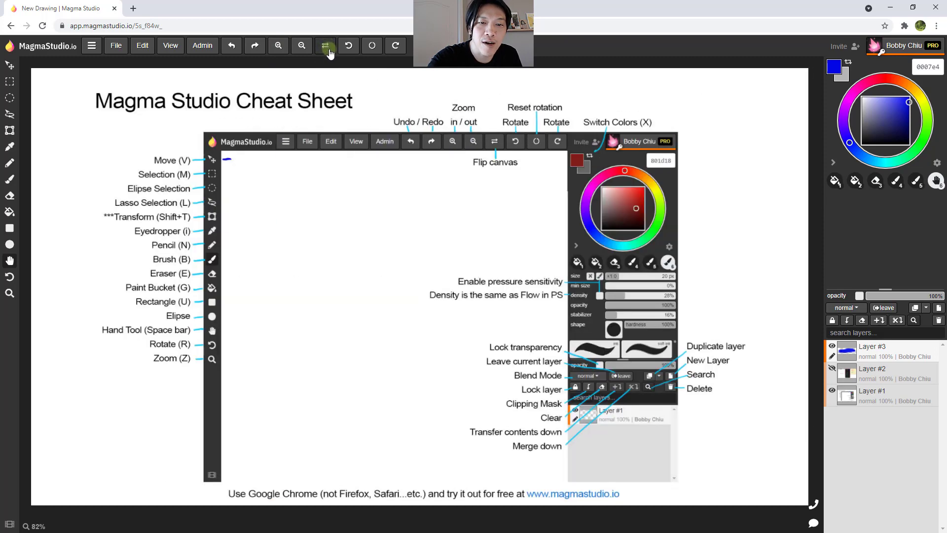
{"action": "left_click", "coordinate": [327, 49]}
{"action": "left_click", "coordinate": [328, 51]}
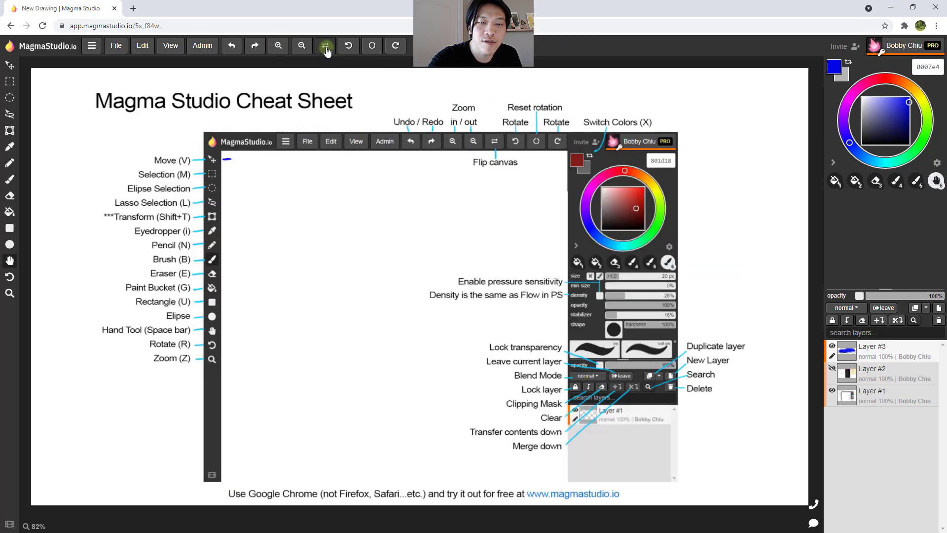
{"action": "left_click", "coordinate": [326, 51]}
{"action": "left_click", "coordinate": [328, 49]}
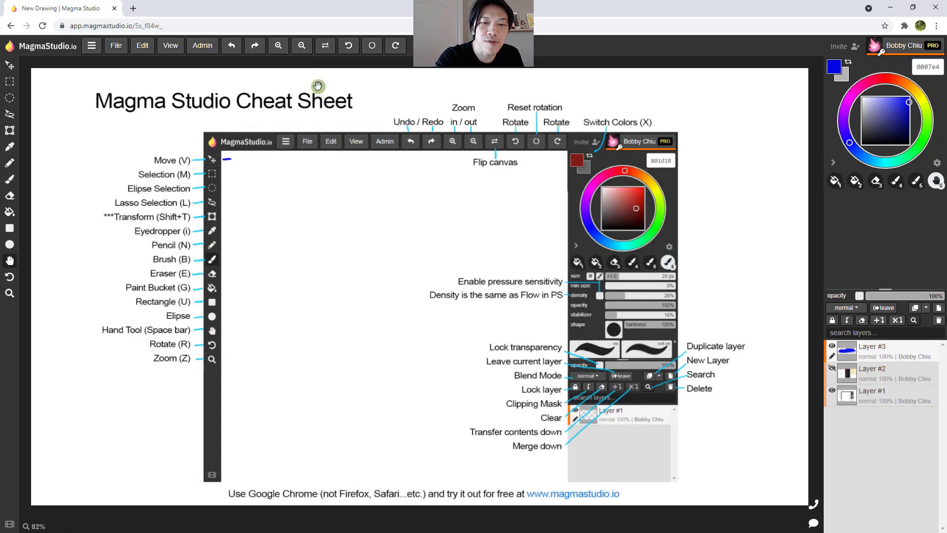
{"action": "left_click", "coordinate": [325, 48]}
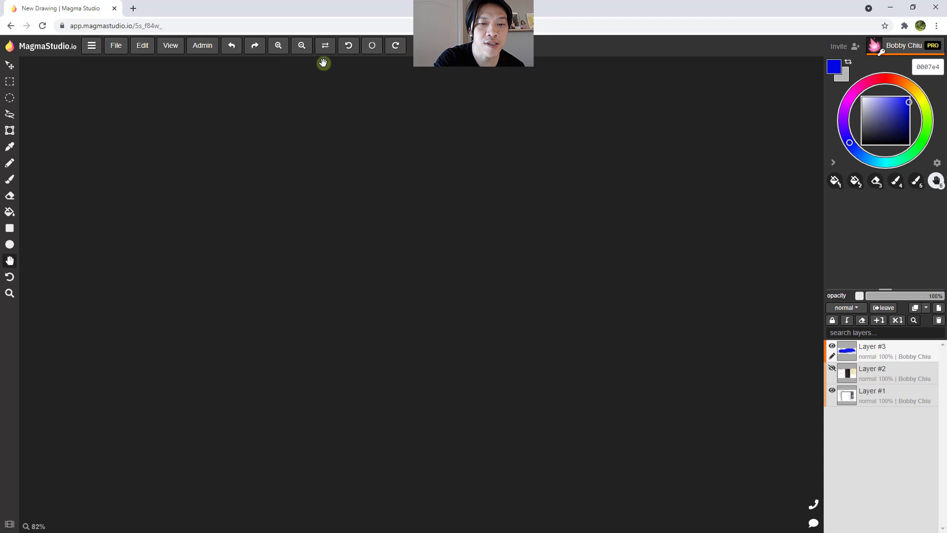
{"action": "left_click", "coordinate": [326, 45]}
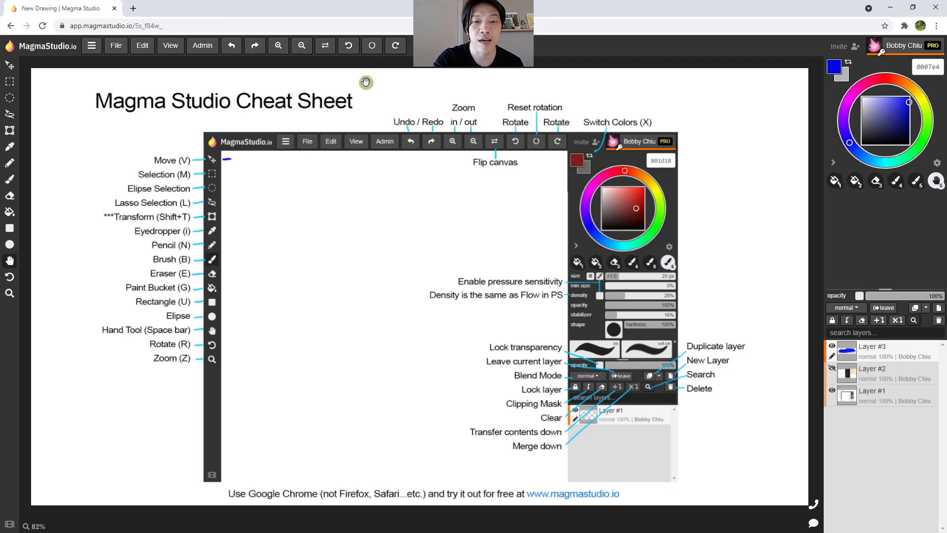
{"action": "left_click", "coordinate": [350, 47]}
{"action": "left_click", "coordinate": [395, 46]}
{"action": "left_click", "coordinate": [395, 46]}
{"action": "left_click", "coordinate": [396, 46]}
{"action": "left_click", "coordinate": [372, 46]}
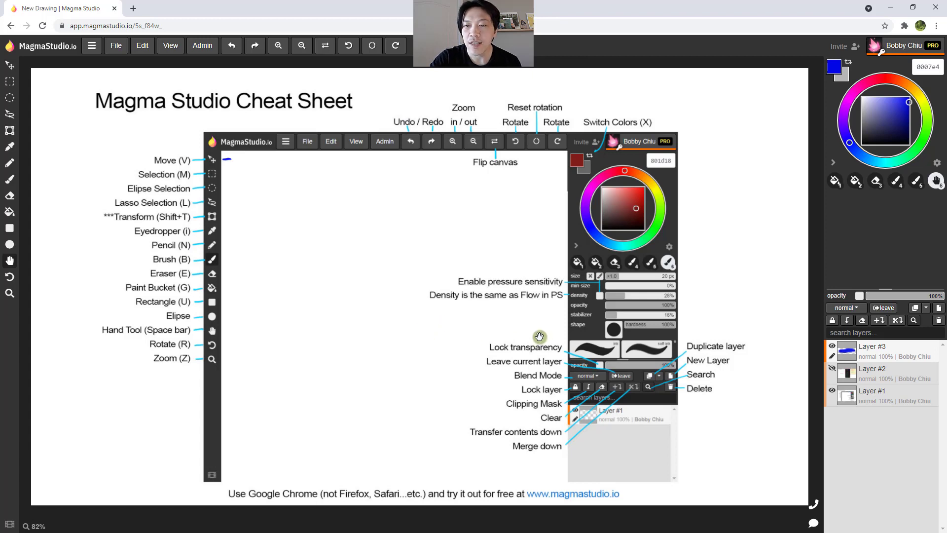
Step: Swap the foreground and background colours several times with Switch Colors and X
{"action": "left_click", "coordinate": [849, 63]}
{"action": "left_click", "coordinate": [848, 64]}
{"action": "left_click", "coordinate": [849, 64]}
{"action": "left_click", "coordinate": [849, 64]}
{"action": "left_click", "coordinate": [849, 64]}
{"action": "left_click", "coordinate": [848, 64]}
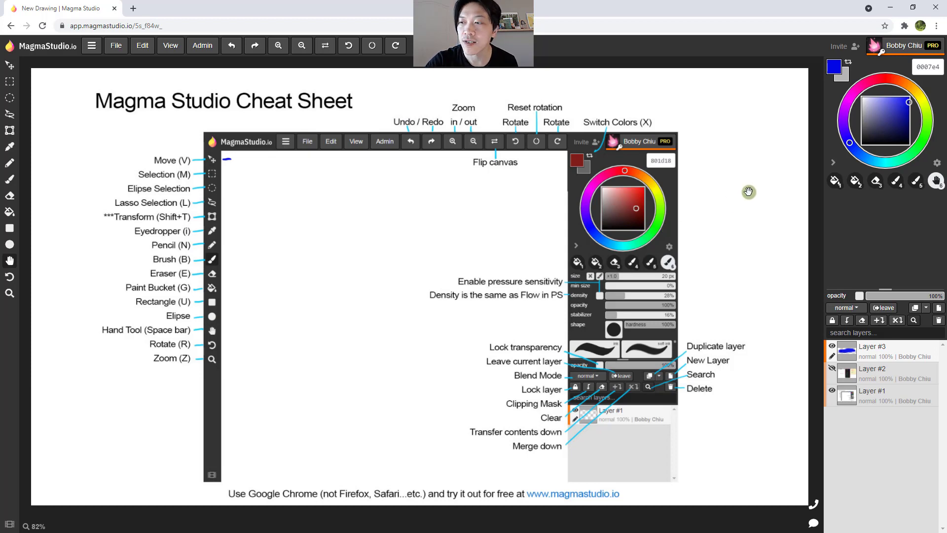
{"action": "key", "text": "x"}
{"action": "key", "text": "x"}
{"action": "key", "text": "x"}
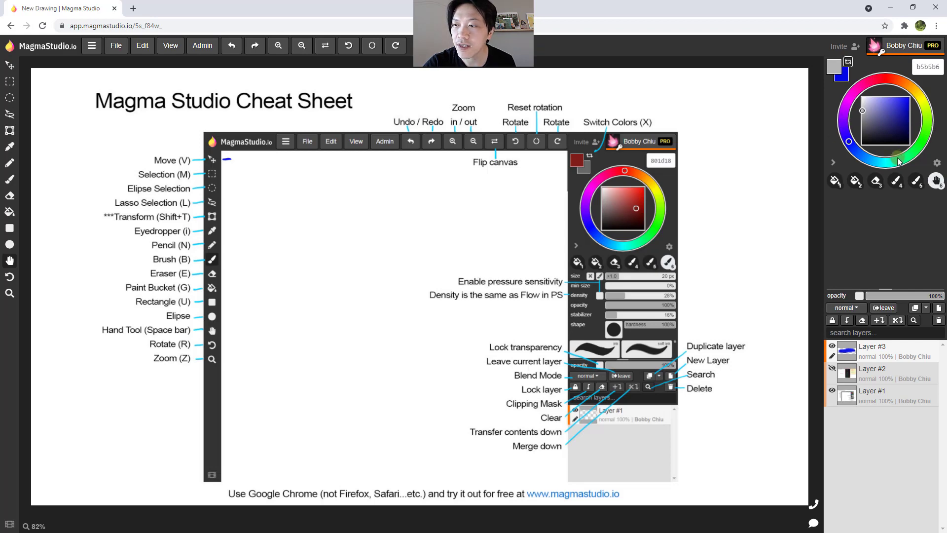
Step: Set the paint colour to blue 2020ff and choose the fourth brush preset
{"action": "key", "text": "x"}
{"action": "mouse_move", "coordinate": [863, 113]}
{"action": "left_mouse_down"}
{"action": "mouse_move", "coordinate": [869, 106]}
{"action": "mouse_move", "coordinate": [876, 142]}
{"action": "mouse_move", "coordinate": [877, 99]}
{"action": "mouse_move", "coordinate": [903, 97]}
{"action": "left_mouse_up"}
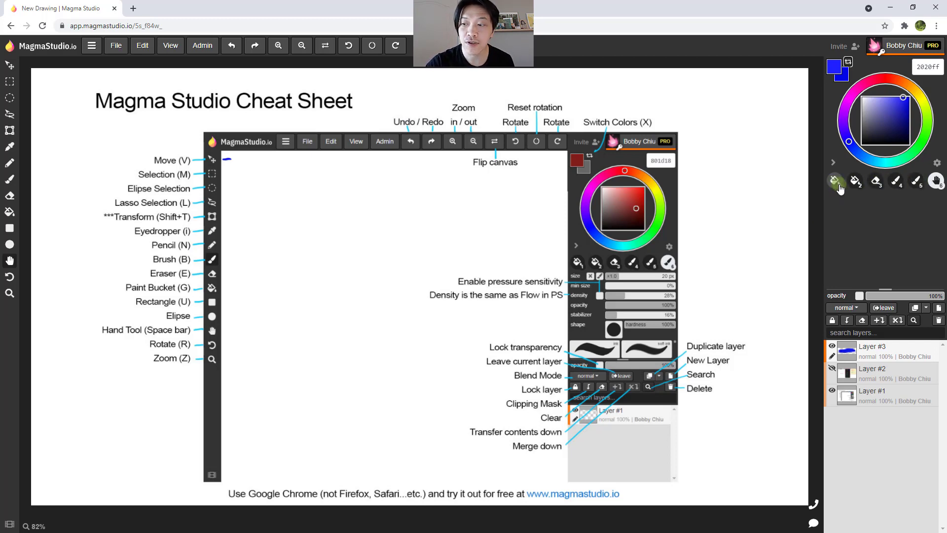
{"action": "left_click", "coordinate": [888, 182]}
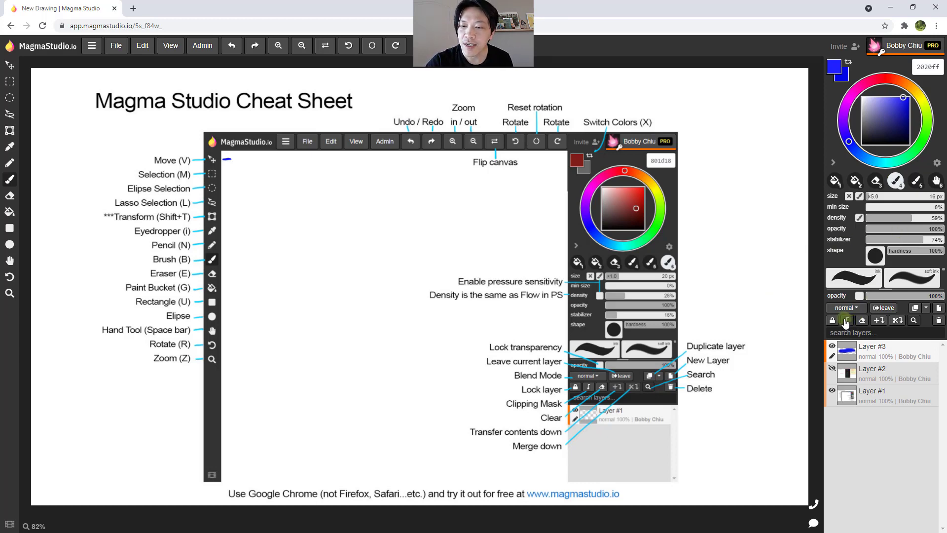
Step: Set the brush size to 50 px with size pen-pressure control switched back on
{"action": "left_click", "coordinate": [850, 197]}
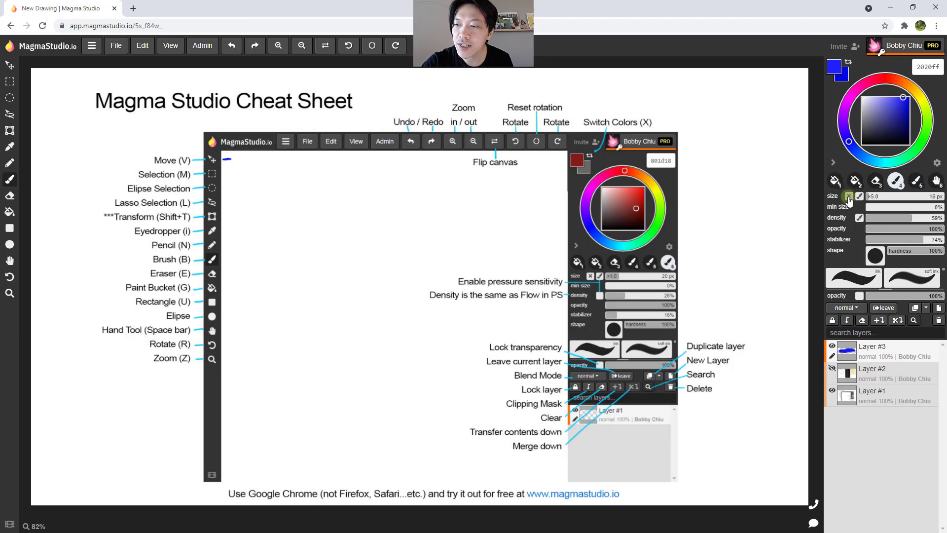
{"action": "left_click", "coordinate": [849, 197]}
{"action": "left_click", "coordinate": [847, 198]}
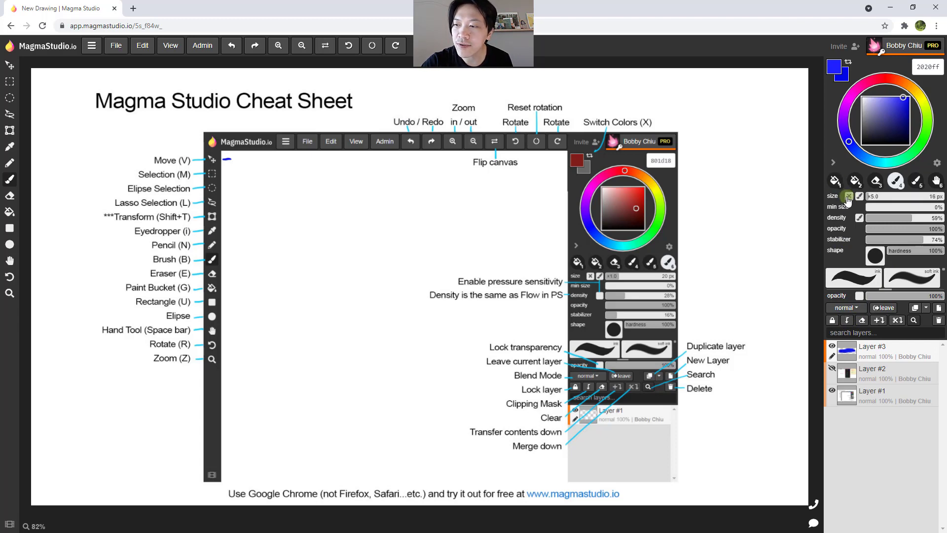
{"action": "left_click", "coordinate": [848, 198]}
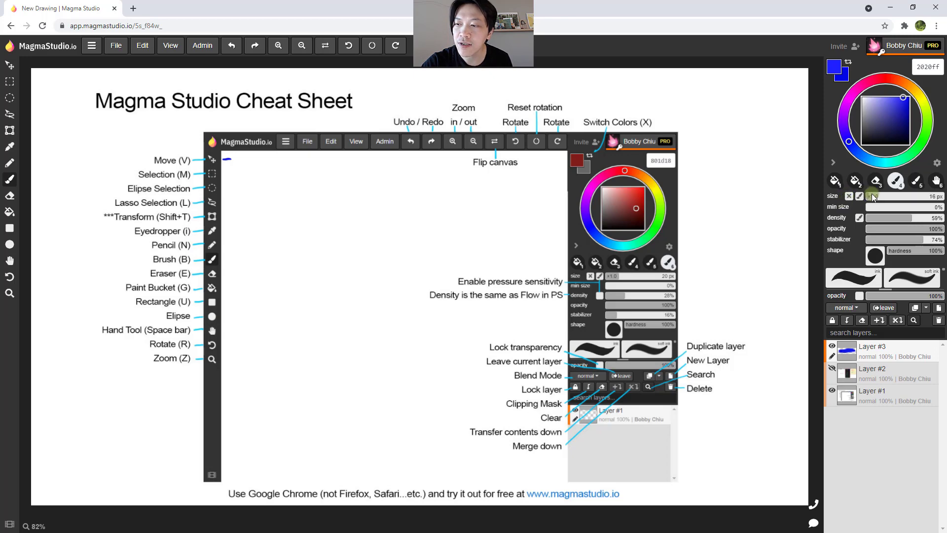
{"action": "left_click", "coordinate": [869, 194]}
{"action": "mouse_move", "coordinate": [869, 194]}
{"action": "left_mouse_down"}
{"action": "mouse_move", "coordinate": [832, 199]}
{"action": "mouse_move", "coordinate": [821, 227]}
{"action": "mouse_move", "coordinate": [836, 213]}
{"action": "left_mouse_up"}
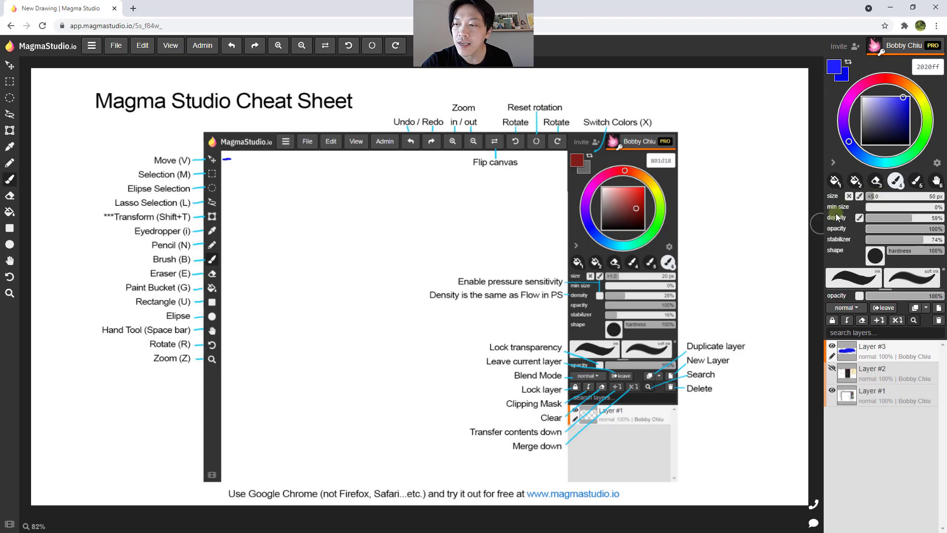
{"action": "left_click", "coordinate": [859, 197]}
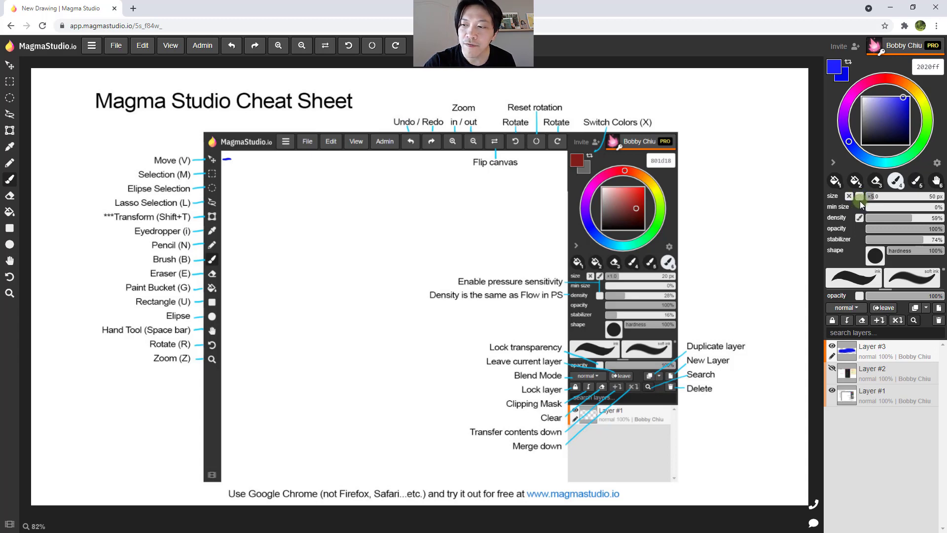
Step: Paint test strokes beside the cheat sheet at 50 px, undoing them
{"action": "left_click", "coordinate": [829, 198]}
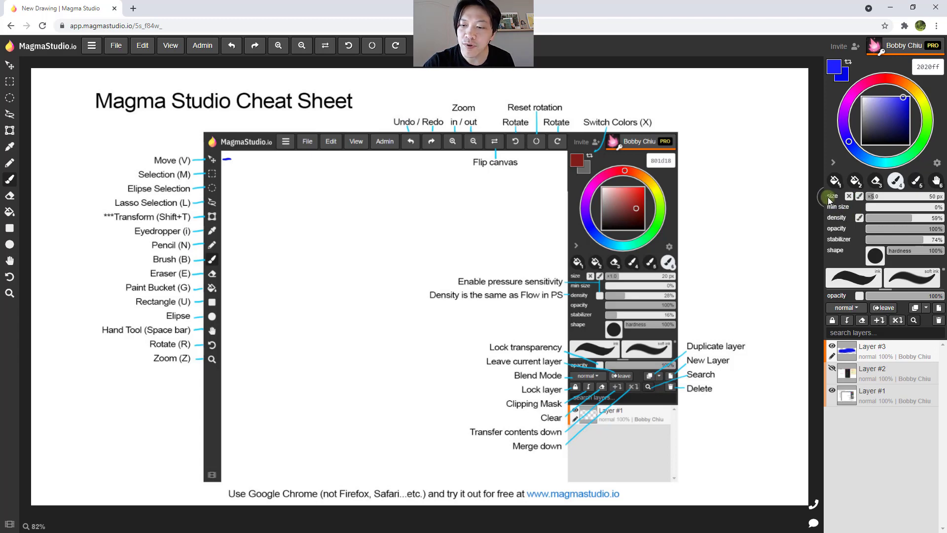
{"action": "key", "text": "ctrl"}
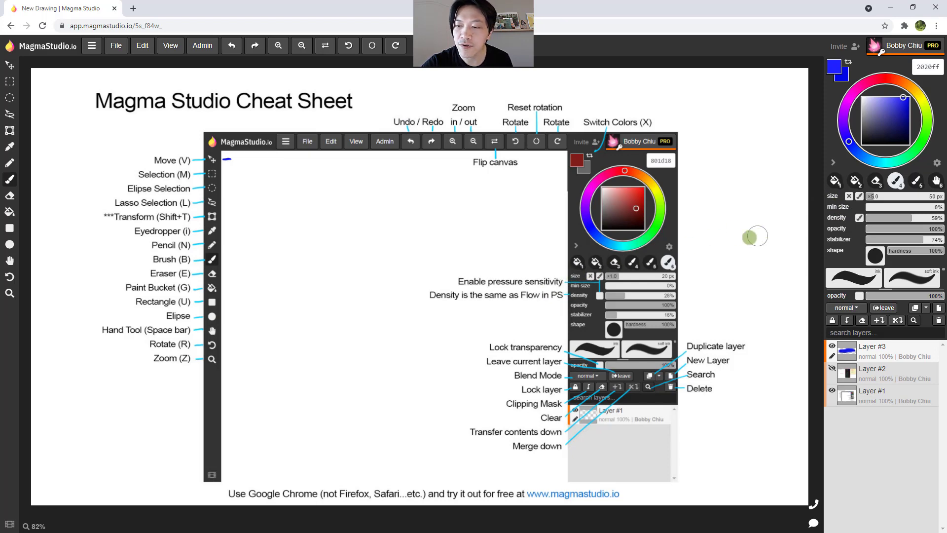
{"action": "mouse_move", "coordinate": [777, 210]}
{"action": "left_mouse_down"}
{"action": "mouse_move", "coordinate": [721, 261]}
{"action": "mouse_move", "coordinate": [724, 278]}
{"action": "mouse_move", "coordinate": [753, 282]}
{"action": "mouse_move", "coordinate": [755, 328]}
{"action": "left_mouse_up"}
{"action": "key", "text": "ctrl"}
{"action": "key", "text": "ctrl+z"}
{"action": "mouse_move", "coordinate": [770, 176]}
{"action": "left_mouse_down"}
{"action": "mouse_move", "coordinate": [747, 241]}
{"action": "mouse_move", "coordinate": [774, 375]}
{"action": "mouse_move", "coordinate": [757, 439]}
{"action": "mouse_move", "coordinate": [767, 449]}
{"action": "left_mouse_up"}
{"action": "key", "text": "ctrl+z"}
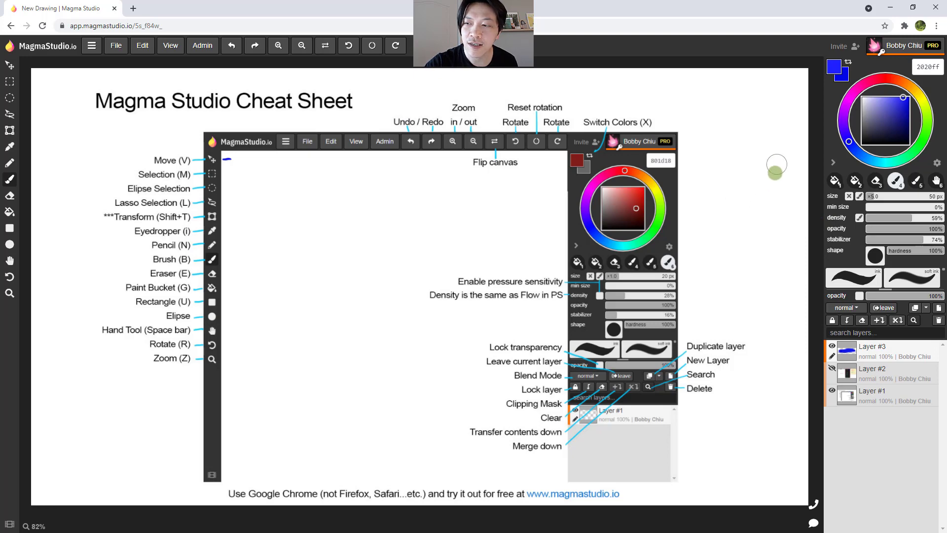
{"action": "mouse_move", "coordinate": [762, 202]}
{"action": "left_mouse_down"}
{"action": "mouse_move", "coordinate": [707, 231]}
{"action": "mouse_move", "coordinate": [775, 221]}
{"action": "mouse_move", "coordinate": [734, 243]}
{"action": "mouse_move", "coordinate": [754, 254]}
{"action": "mouse_move", "coordinate": [726, 280]}
{"action": "left_mouse_up"}
Step: Test brush density at 81% and 6% with scribbles, undoing each one
{"action": "key", "text": "ctrl+z"}
{"action": "left_click", "coordinate": [915, 218]}
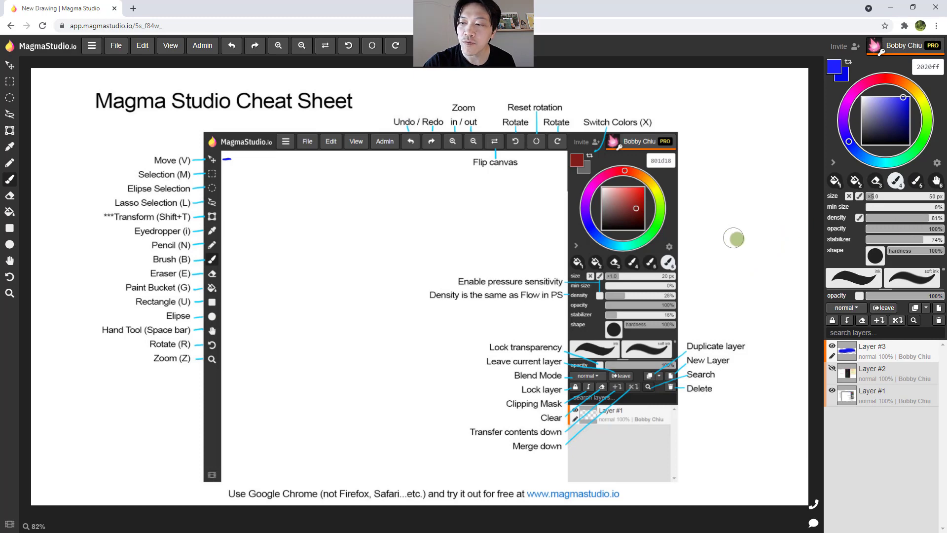
{"action": "mouse_move", "coordinate": [767, 201]}
{"action": "left_mouse_down"}
{"action": "mouse_move", "coordinate": [747, 232]}
{"action": "mouse_move", "coordinate": [774, 242]}
{"action": "mouse_move", "coordinate": [745, 296]}
{"action": "left_mouse_up"}
{"action": "key", "text": "ctrl+z"}
{"action": "left_click", "coordinate": [871, 218]}
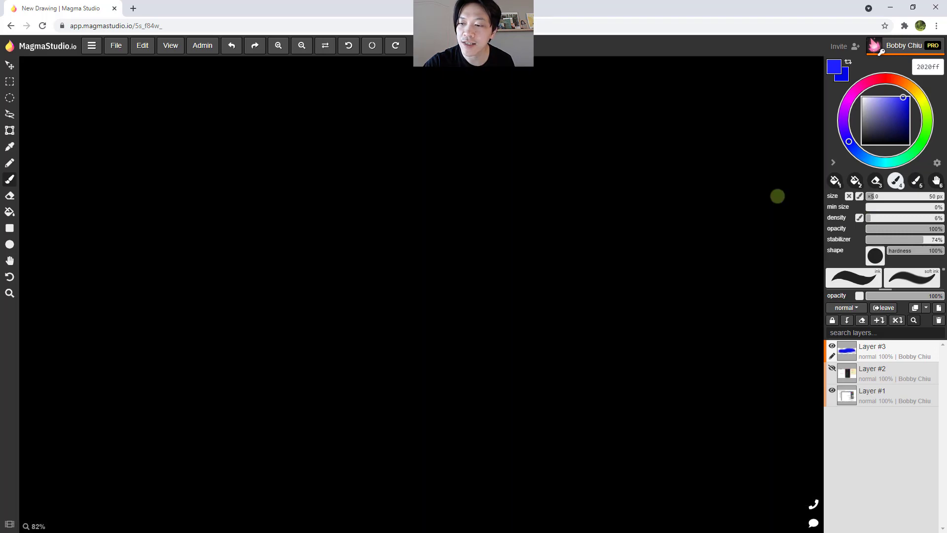
{"action": "mouse_move", "coordinate": [778, 196]}
{"action": "left_mouse_down"}
{"action": "mouse_move", "coordinate": [700, 292]}
{"action": "mouse_move", "coordinate": [773, 247]}
{"action": "mouse_move", "coordinate": [740, 291]}
{"action": "mouse_move", "coordinate": [763, 277]}
{"action": "mouse_move", "coordinate": [759, 288]}
{"action": "left_mouse_up"}
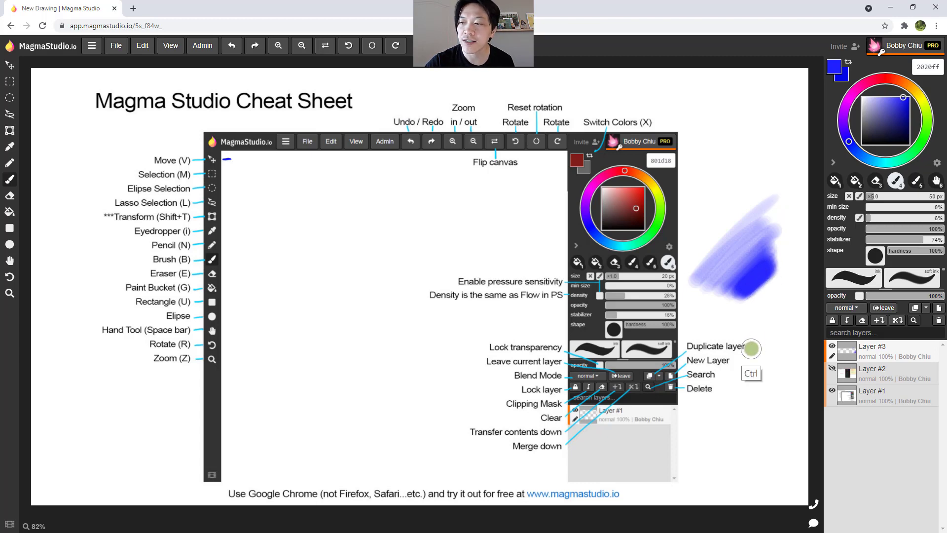
{"action": "key", "text": "ctrl+z"}
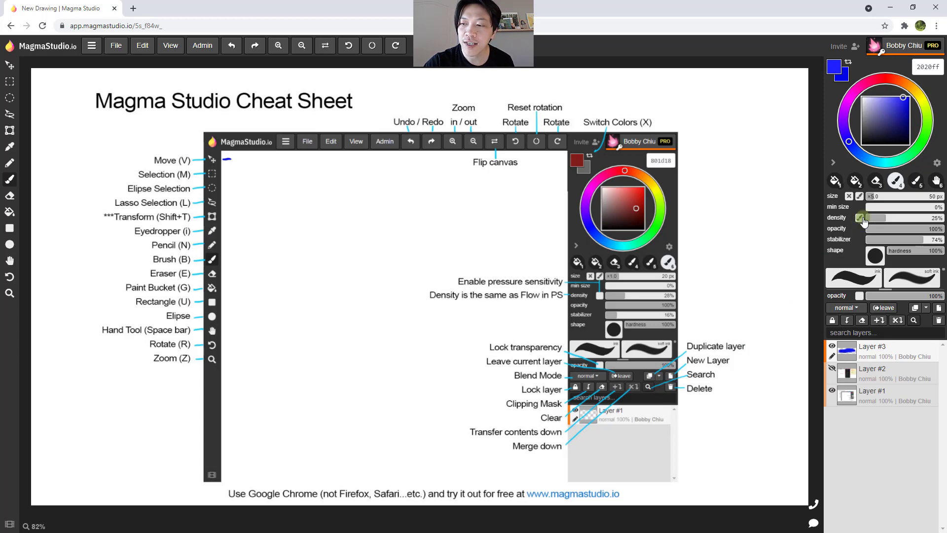
Step: Set density to 25% with pen pressure off, then undo the soft test scribble
{"action": "left_click", "coordinate": [859, 218]}
{"action": "mouse_move", "coordinate": [769, 224]}
{"action": "left_mouse_down"}
{"action": "mouse_move", "coordinate": [712, 286]}
{"action": "mouse_move", "coordinate": [770, 256]}
{"action": "mouse_move", "coordinate": [772, 265]}
{"action": "left_mouse_up"}
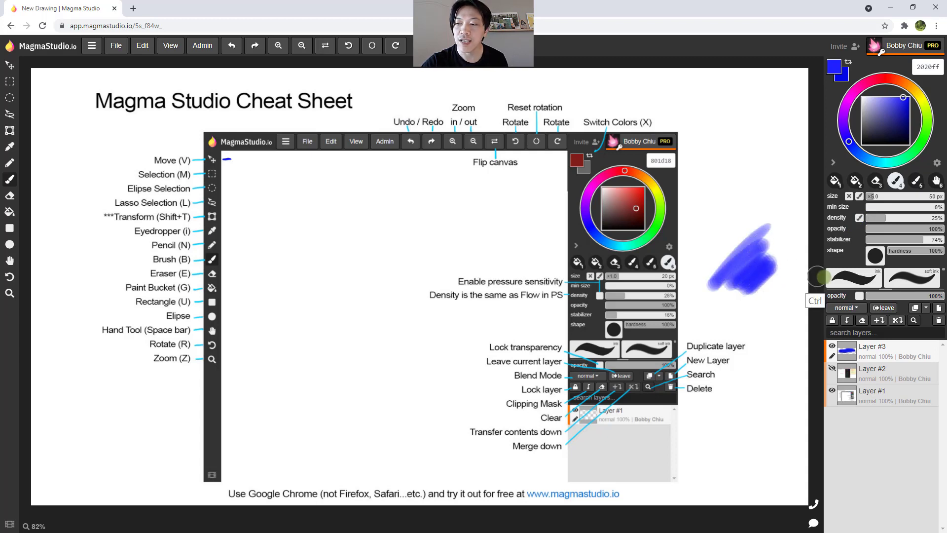
{"action": "key", "text": "ctrl+z"}
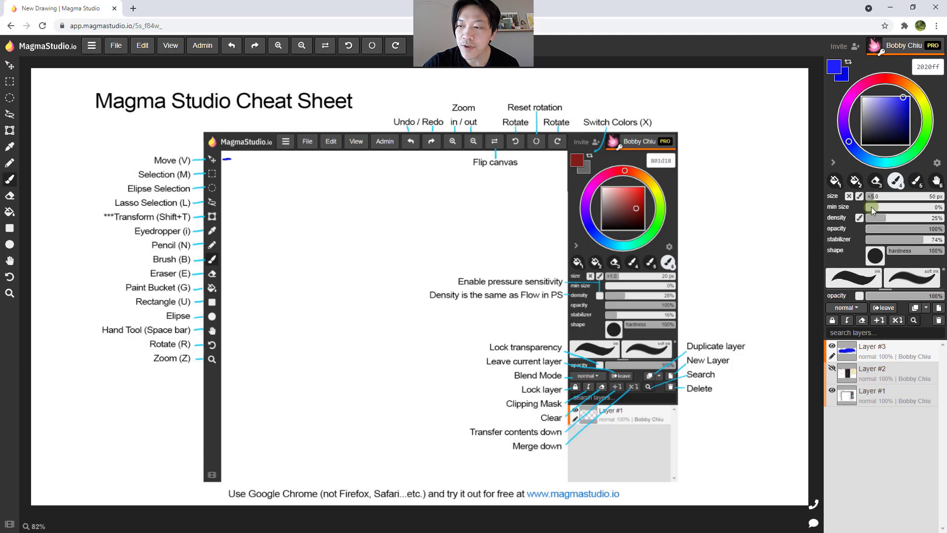
Step: Reset min size to 0% and opacity to 100%, drop stabilizer to 3%, and undo the test loop
{"action": "scroll", "coordinate": [871, 207], "scroll_direction": "up", "scroll_amount": 3}
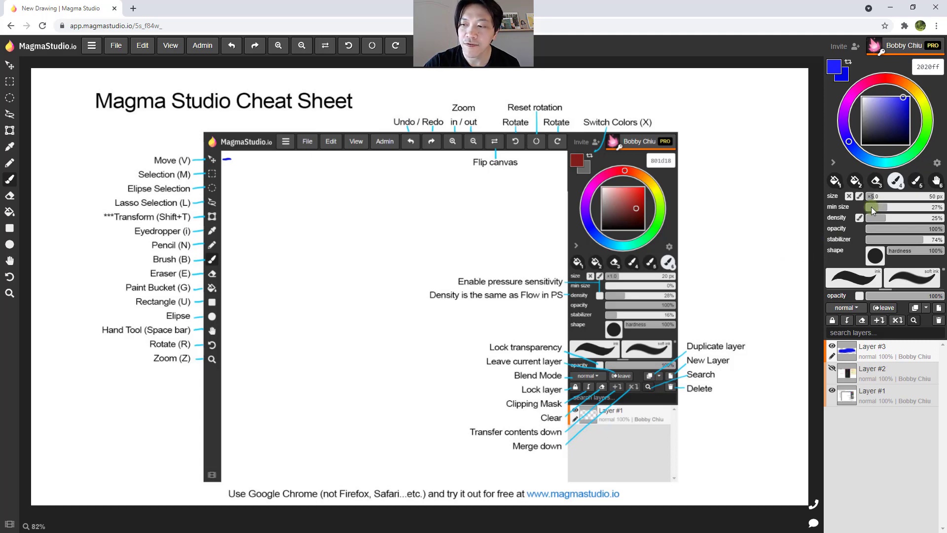
{"action": "scroll", "coordinate": [871, 206], "scroll_direction": "down", "scroll_amount": 3}
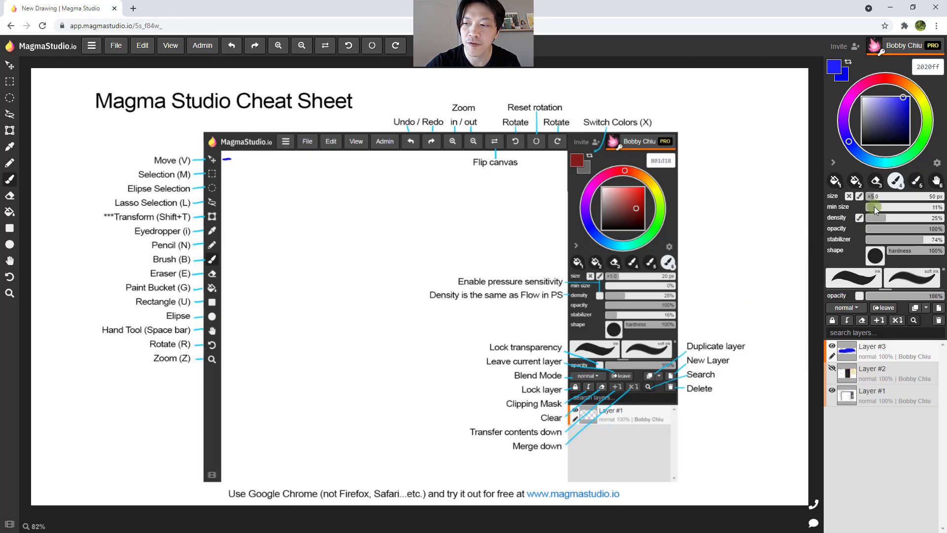
{"action": "mouse_move", "coordinate": [874, 207]}
{"action": "left_mouse_down"}
{"action": "mouse_move", "coordinate": [784, 237]}
{"action": "mouse_move", "coordinate": [861, 209]}
{"action": "left_mouse_up"}
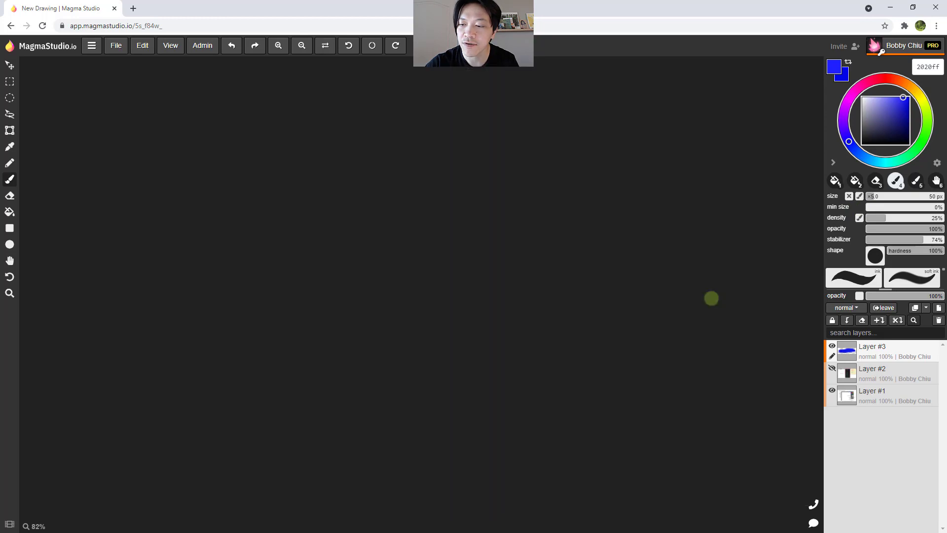
{"action": "mouse_move", "coordinate": [713, 296]}
{"action": "left_mouse_down"}
{"action": "mouse_move", "coordinate": [771, 225]}
{"action": "mouse_move", "coordinate": [744, 251]}
{"action": "mouse_move", "coordinate": [767, 334]}
{"action": "mouse_move", "coordinate": [764, 412]}
{"action": "left_mouse_up"}
{"action": "key", "text": "ctrl+z"}
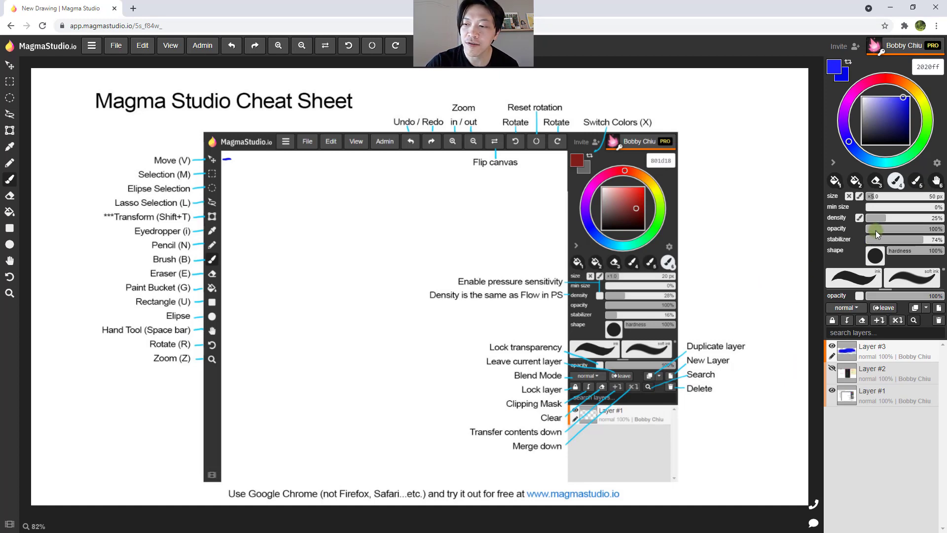
{"action": "scroll", "coordinate": [881, 228], "scroll_direction": "down", "scroll_amount": 5}
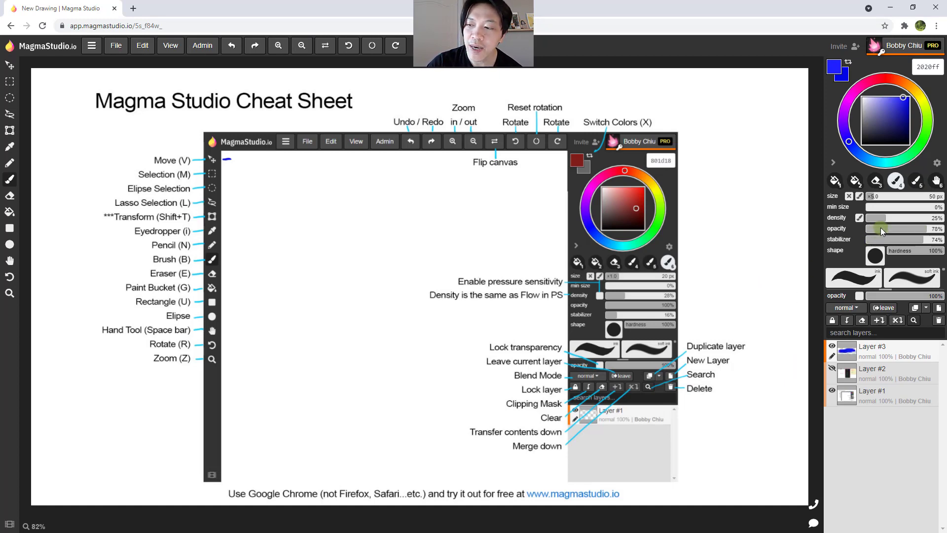
{"action": "scroll", "coordinate": [880, 228], "scroll_direction": "up", "scroll_amount": 5}
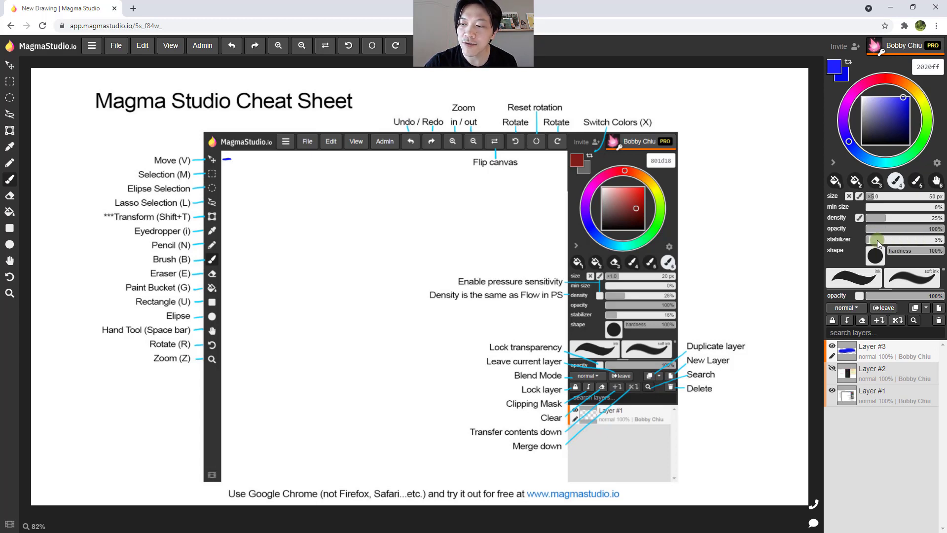
Step: Shrink the brush to 14 px and draw a wavy S-curve test line
{"action": "scroll", "coordinate": [877, 240], "scroll_direction": "up", "scroll_amount": 2}
{"action": "key", "text": "bracketleft"}
{"action": "key", "text": "bracketleft"}
{"action": "key", "text": "bracketleft"}
{"action": "key", "text": "bracketleft"}
{"action": "key", "text": "bracketleft"}
{"action": "key", "text": "bracketleft"}
{"action": "scroll", "coordinate": [887, 217], "scroll_direction": "up", "scroll_amount": 1}
{"action": "mouse_move", "coordinate": [491, 245]}
{"action": "left_mouse_down"}
{"action": "mouse_move", "coordinate": [479, 202]}
{"action": "mouse_move", "coordinate": [424, 210]}
{"action": "left_mouse_up"}
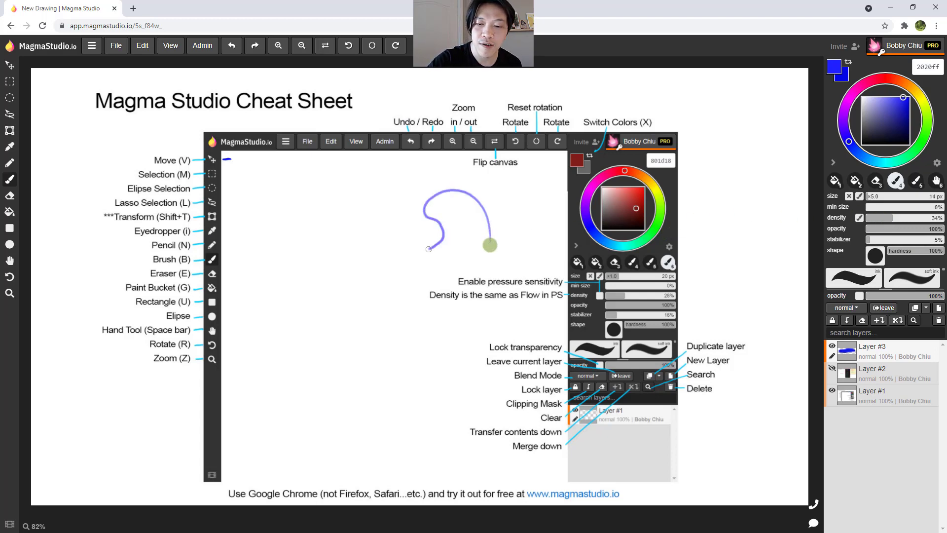
{"action": "mouse_move", "coordinate": [428, 250]}
{"action": "left_mouse_down"}
{"action": "mouse_move", "coordinate": [401, 281]}
{"action": "mouse_move", "coordinate": [361, 273]}
{"action": "mouse_move", "coordinate": [362, 219]}
{"action": "mouse_move", "coordinate": [320, 201]}
{"action": "mouse_move", "coordinate": [331, 289]}
{"action": "left_mouse_up"}
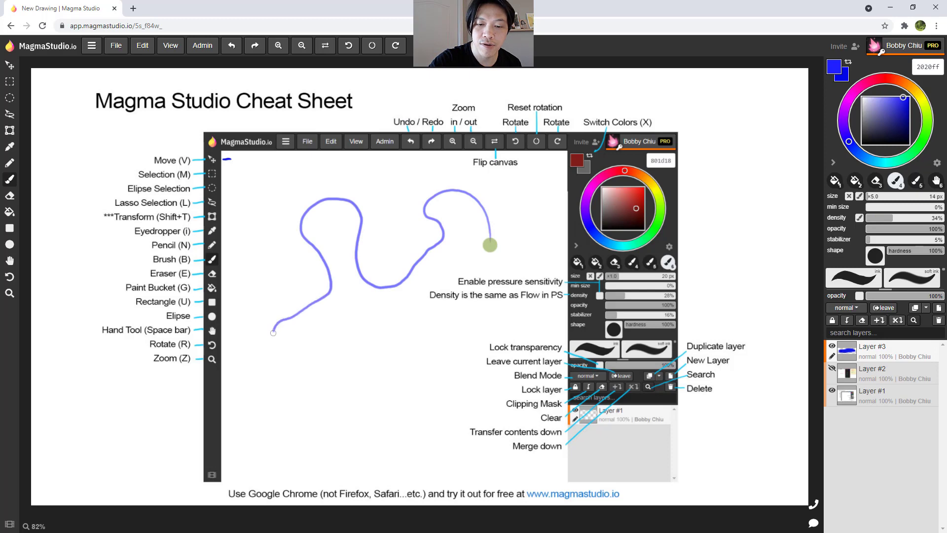
{"action": "mouse_move", "coordinate": [275, 337]}
{"action": "left_mouse_down"}
{"action": "mouse_move", "coordinate": [311, 365]}
{"action": "mouse_move", "coordinate": [356, 354]}
{"action": "mouse_move", "coordinate": [352, 385]}
{"action": "left_mouse_up"}
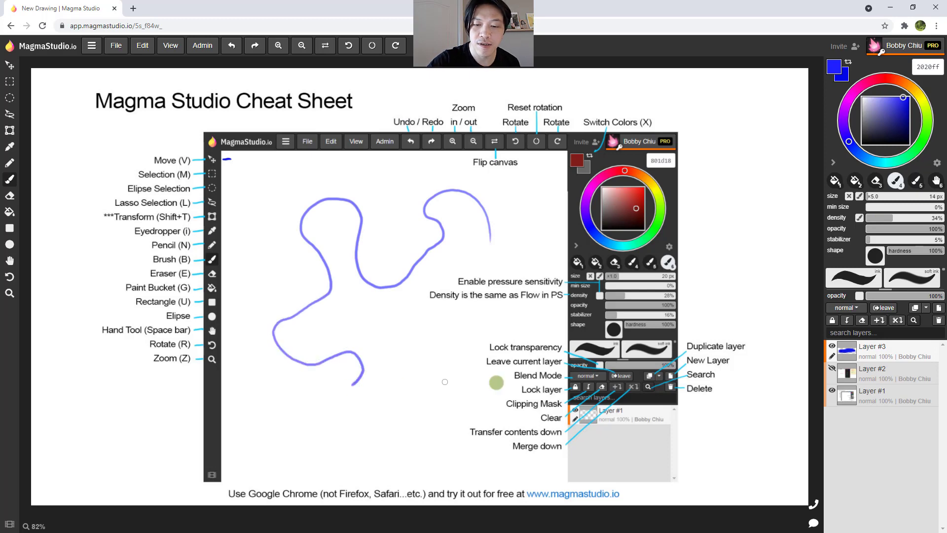
Step: Switch the colour to red ff2034, trace the curve, and settle the stabilizer at 13%
{"action": "left_click", "coordinate": [872, 240]}
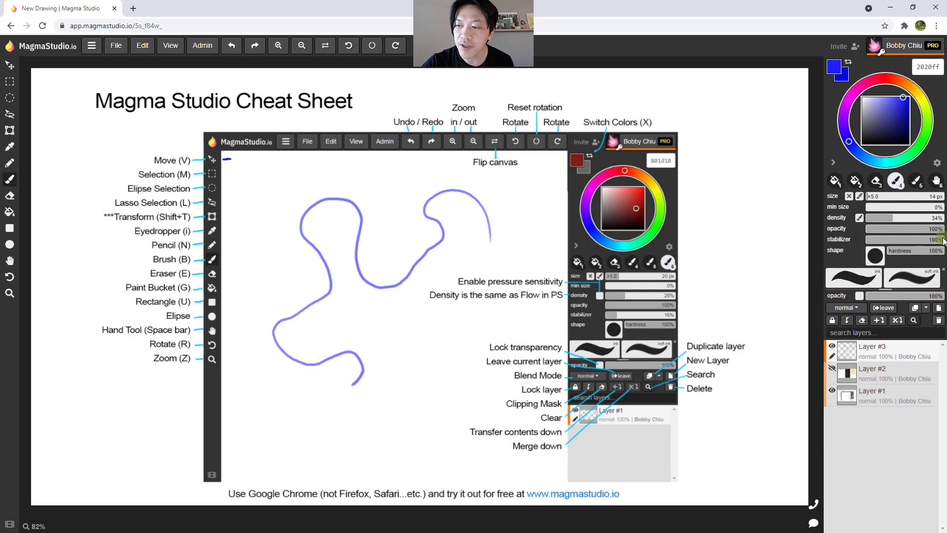
{"action": "left_click", "coordinate": [882, 78]}
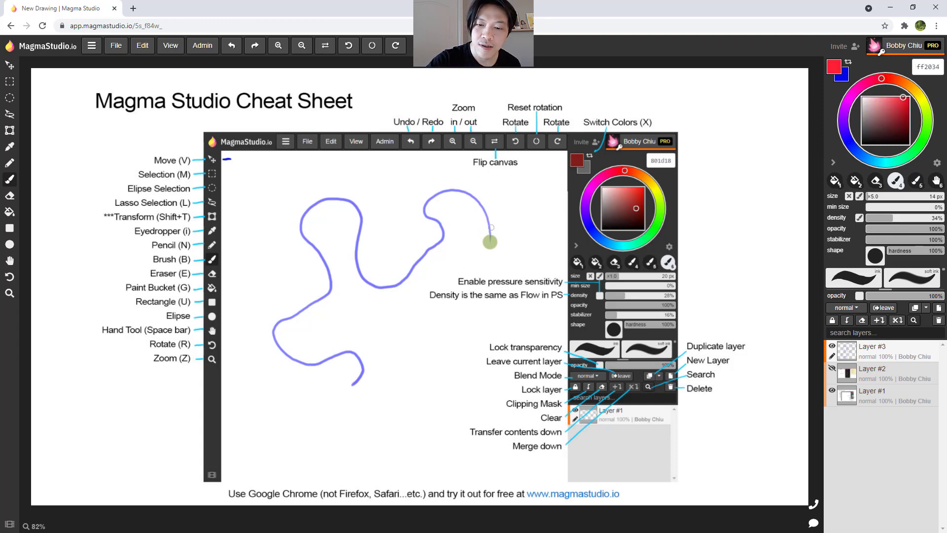
{"action": "mouse_move", "coordinate": [489, 222]}
{"action": "left_mouse_down"}
{"action": "mouse_move", "coordinate": [464, 189]}
{"action": "mouse_move", "coordinate": [424, 194]}
{"action": "left_mouse_up"}
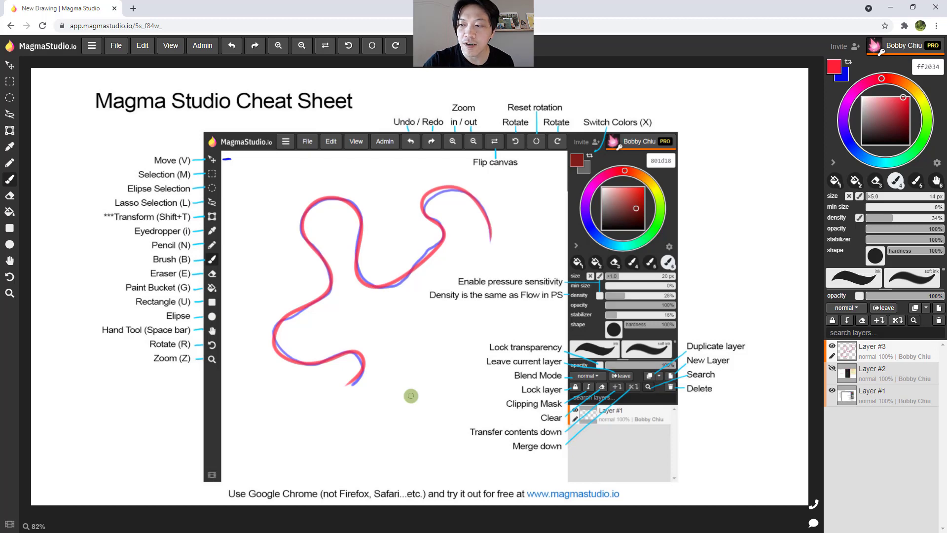
{"action": "left_click", "coordinate": [875, 240]}
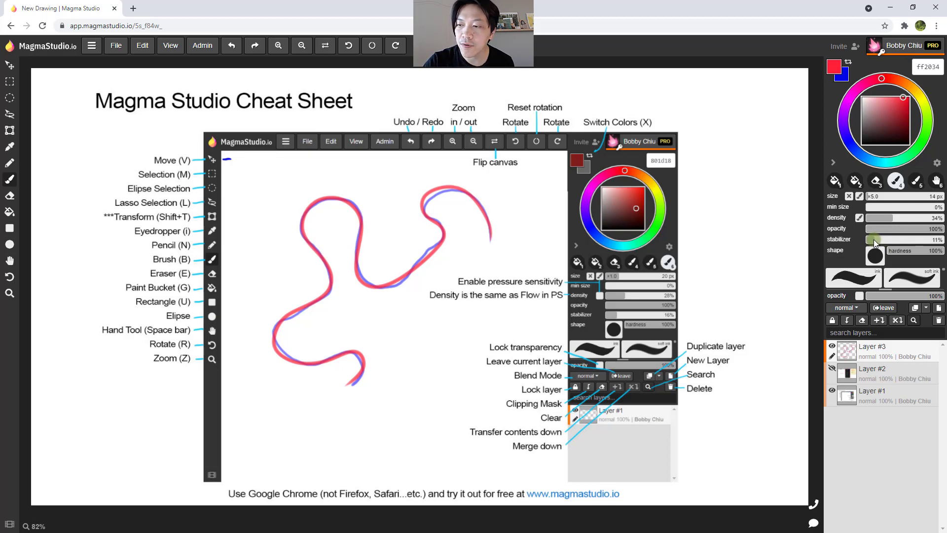
{"action": "mouse_move", "coordinate": [874, 239]}
{"action": "left_mouse_down"}
{"action": "mouse_move", "coordinate": [888, 242]}
{"action": "mouse_move", "coordinate": [874, 238]}
{"action": "left_mouse_up"}
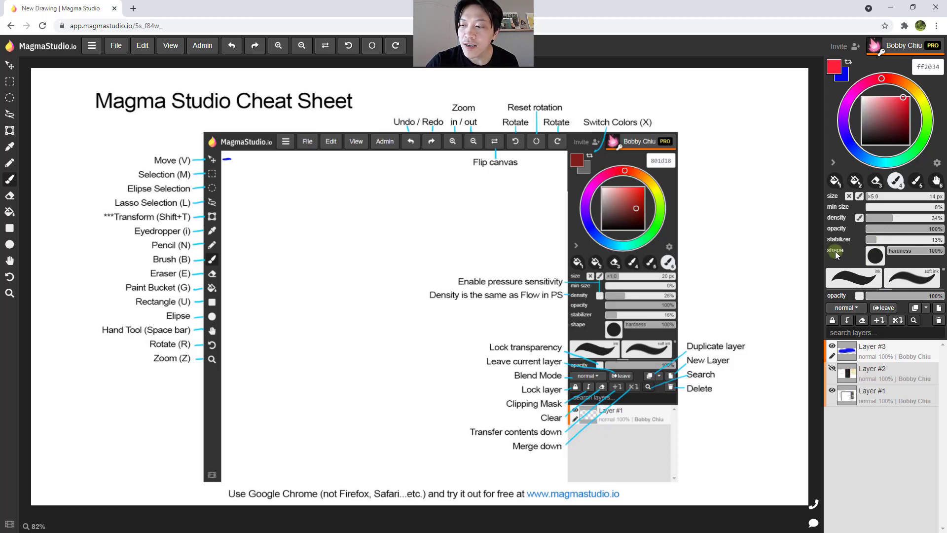
Step: Browse the brush tip shapes and enlarge the brush preset list by one row
{"action": "left_click", "coordinate": [876, 256]}
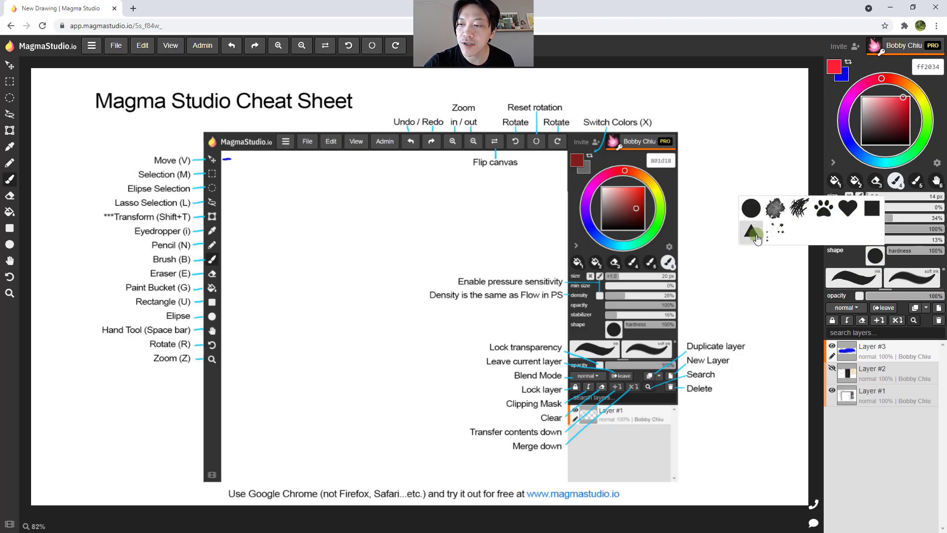
{"action": "left_click", "coordinate": [801, 287]}
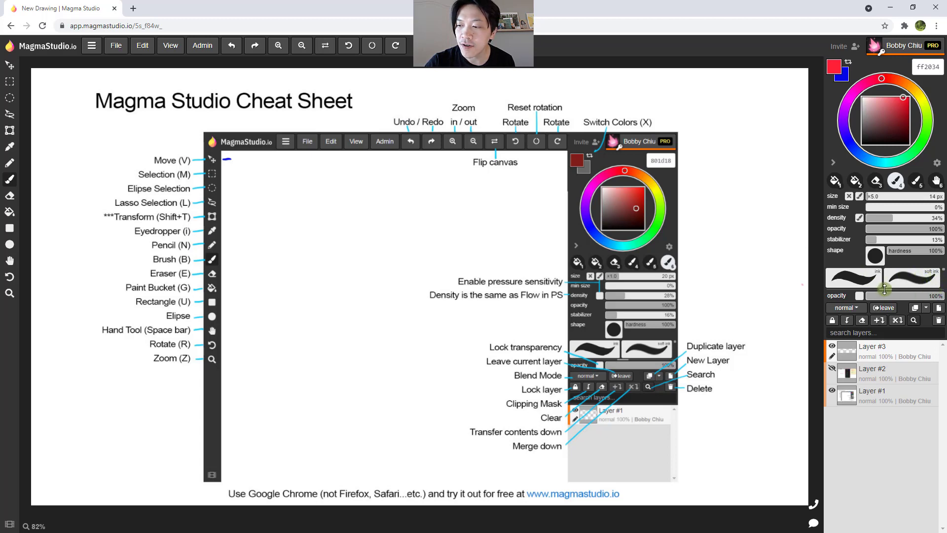
{"action": "left_click", "coordinate": [885, 290]}
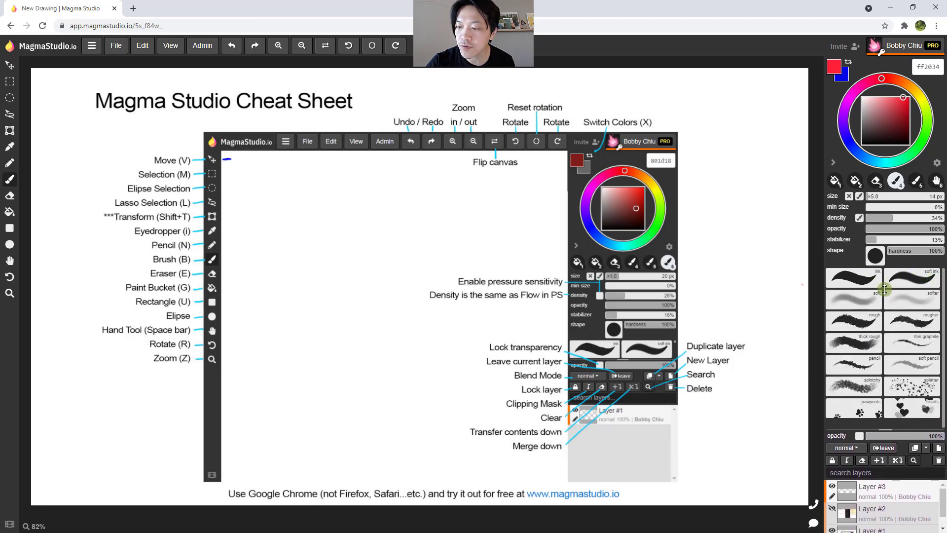
{"action": "left_click", "coordinate": [884, 287]}
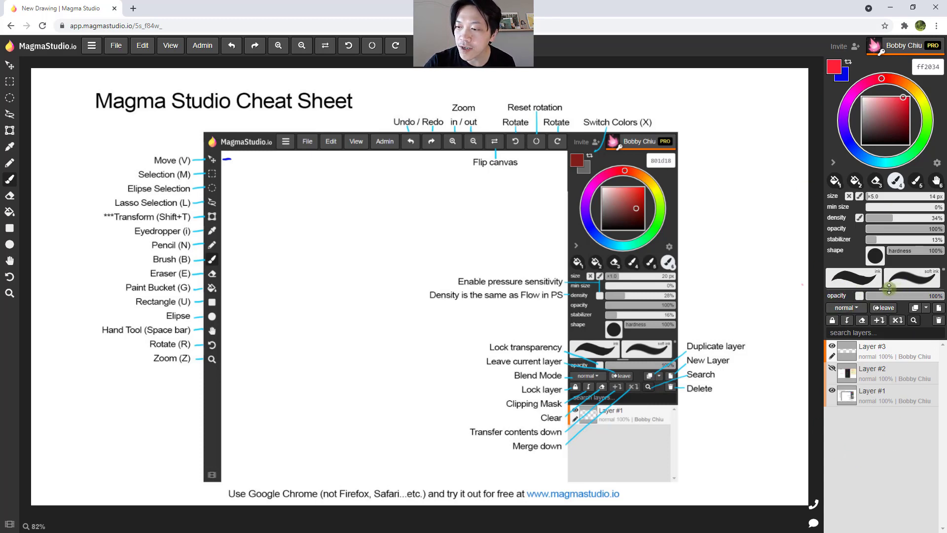
{"action": "mouse_move", "coordinate": [887, 289]}
{"action": "left_mouse_down"}
{"action": "mouse_move", "coordinate": [887, 346]}
{"action": "mouse_move", "coordinate": [887, 304]}
{"action": "left_mouse_up"}
Step: Try 19% hardness on the round tip, then raise hardness to 100%
{"action": "left_click", "coordinate": [876, 255]}
{"action": "left_click", "coordinate": [898, 250]}
{"action": "scroll", "coordinate": [898, 249], "scroll_direction": "up", "scroll_amount": 5}
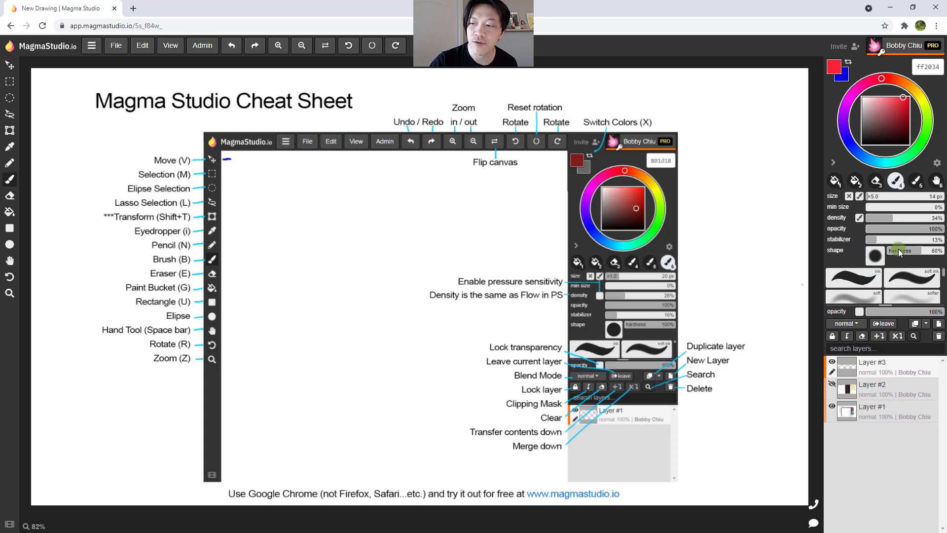
{"action": "scroll", "coordinate": [898, 248], "scroll_direction": "up", "scroll_amount": 5}
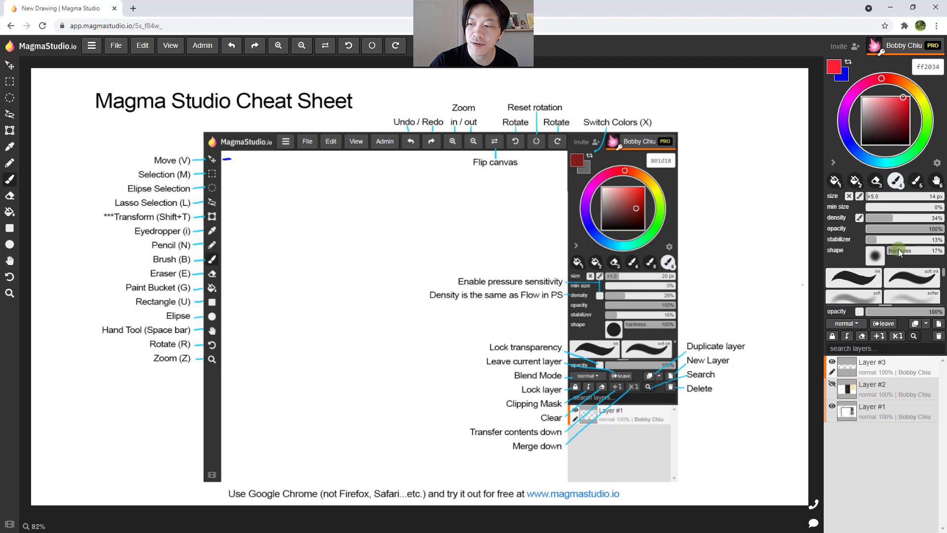
{"action": "scroll", "coordinate": [898, 249], "scroll_direction": "up", "scroll_amount": 10}
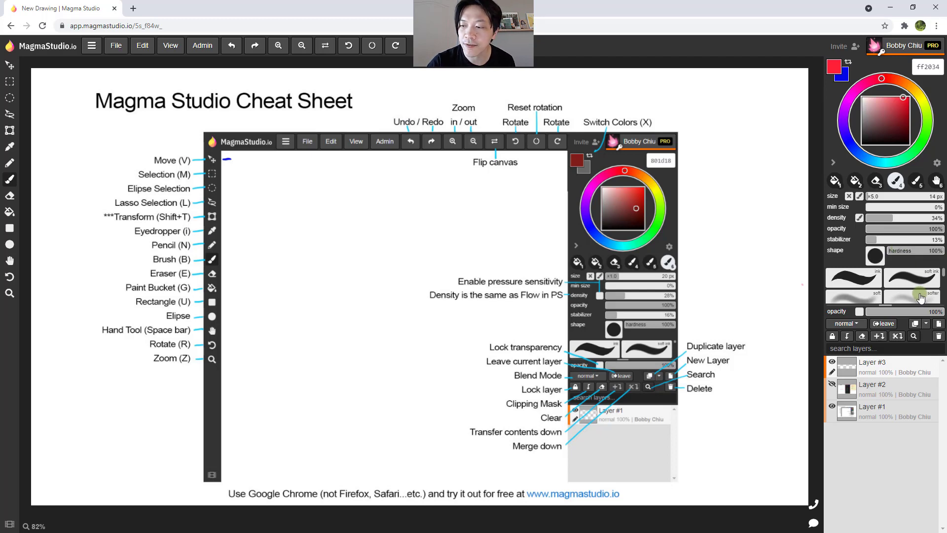
Step: Test the thick rough brush preset at 40 px with red strokes, then undo them
{"action": "scroll", "coordinate": [944, 274], "scroll_direction": "down", "scroll_amount": 10}
{"action": "scroll", "coordinate": [944, 274], "scroll_direction": "up", "scroll_amount": 8}
{"action": "scroll", "coordinate": [943, 274], "scroll_direction": "up", "scroll_amount": 2}
{"action": "mouse_move", "coordinate": [457, 197]}
{"action": "left_mouse_down"}
{"action": "mouse_move", "coordinate": [354, 281]}
{"action": "mouse_move", "coordinate": [387, 262]}
{"action": "mouse_move", "coordinate": [360, 340]}
{"action": "left_mouse_up"}
{"action": "key", "text": "ctrl+z"}
{"action": "left_click", "coordinate": [867, 299]}
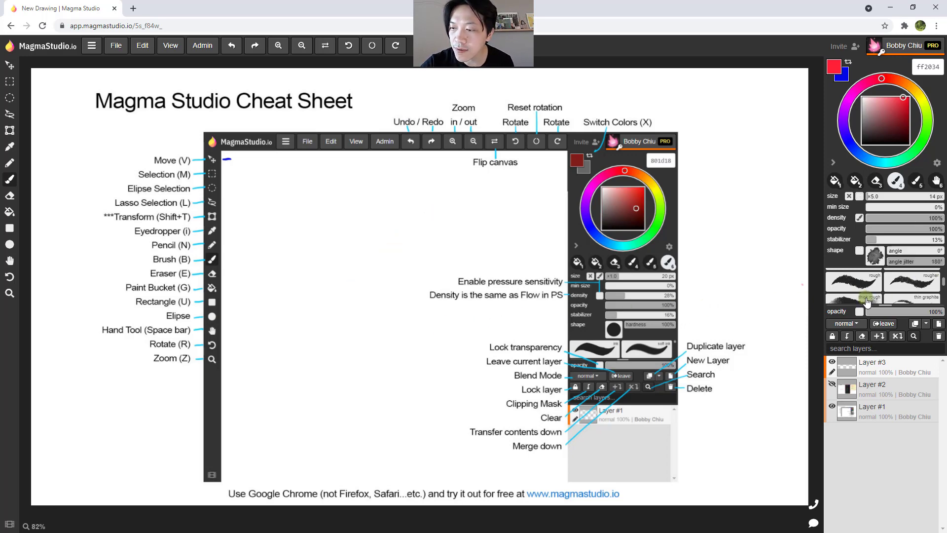
{"action": "mouse_move", "coordinate": [472, 185]}
{"action": "left_mouse_down"}
{"action": "mouse_move", "coordinate": [398, 254]}
{"action": "mouse_move", "coordinate": [344, 382]}
{"action": "mouse_move", "coordinate": [377, 255]}
{"action": "mouse_move", "coordinate": [296, 429]}
{"action": "left_mouse_up"}
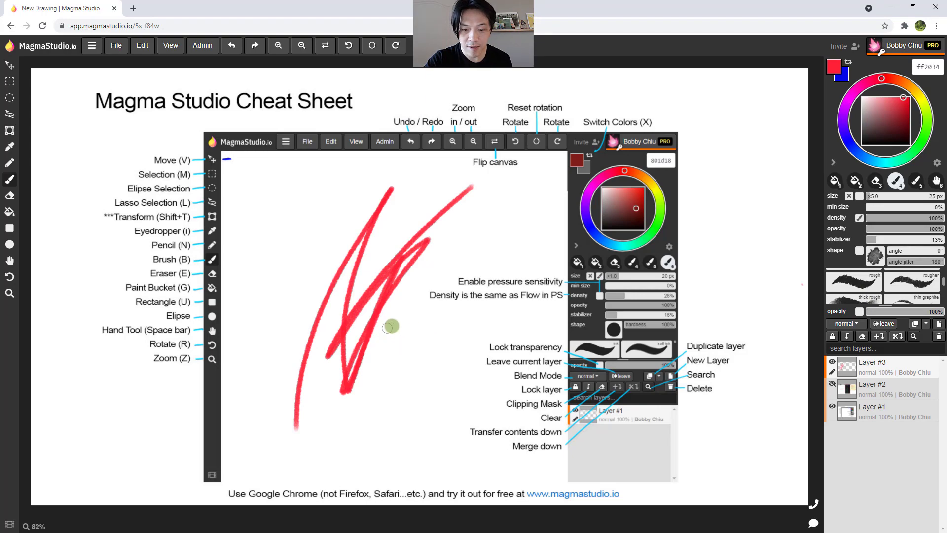
{"action": "key", "text": "bracketright"}
{"action": "mouse_move", "coordinate": [413, 291]}
{"action": "left_mouse_down"}
{"action": "mouse_move", "coordinate": [375, 405]}
{"action": "mouse_move", "coordinate": [423, 368]}
{"action": "mouse_move", "coordinate": [432, 395]}
{"action": "mouse_move", "coordinate": [423, 406]}
{"action": "left_mouse_up"}
{"action": "key", "text": "ctrl+z"}
{"action": "key", "text": "ctrl+z"}
{"action": "key", "text": "ctrl+z"}
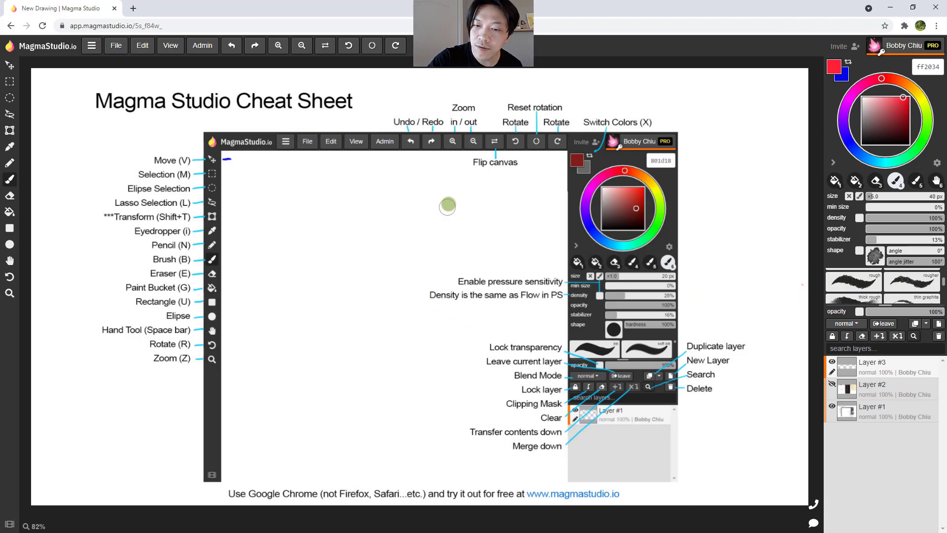
Step: Choose the textured pencil-style preset, sketch a red test curve, and undo all test strokes
{"action": "mouse_move", "coordinate": [446, 204]}
{"action": "left_mouse_down"}
{"action": "mouse_move", "coordinate": [381, 296]}
{"action": "mouse_move", "coordinate": [363, 443]}
{"action": "mouse_move", "coordinate": [453, 231]}
{"action": "left_mouse_up"}
{"action": "key", "text": "ctrl+z"}
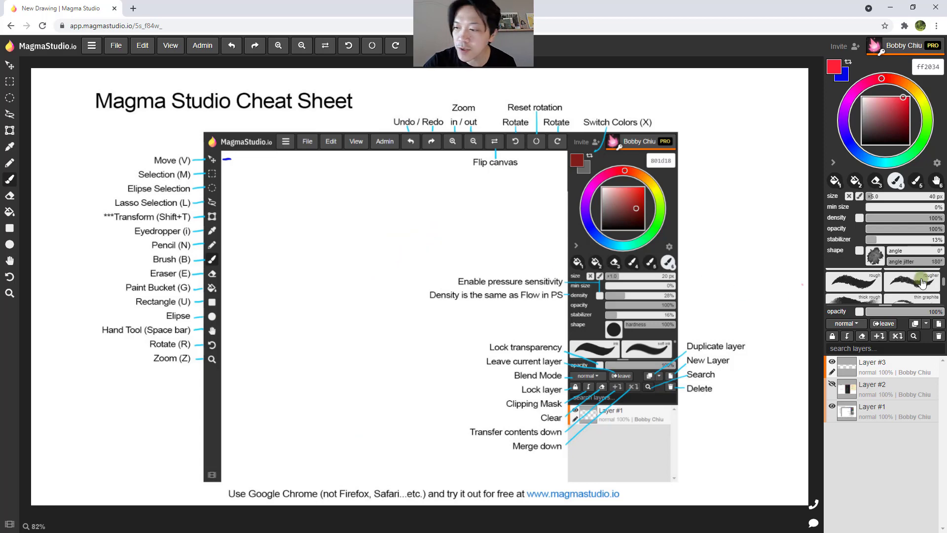
{"action": "scroll", "coordinate": [943, 284], "scroll_direction": "down", "scroll_amount": 1}
{"action": "scroll", "coordinate": [943, 283], "scroll_direction": "down", "scroll_amount": 1}
{"action": "left_click", "coordinate": [857, 290]}
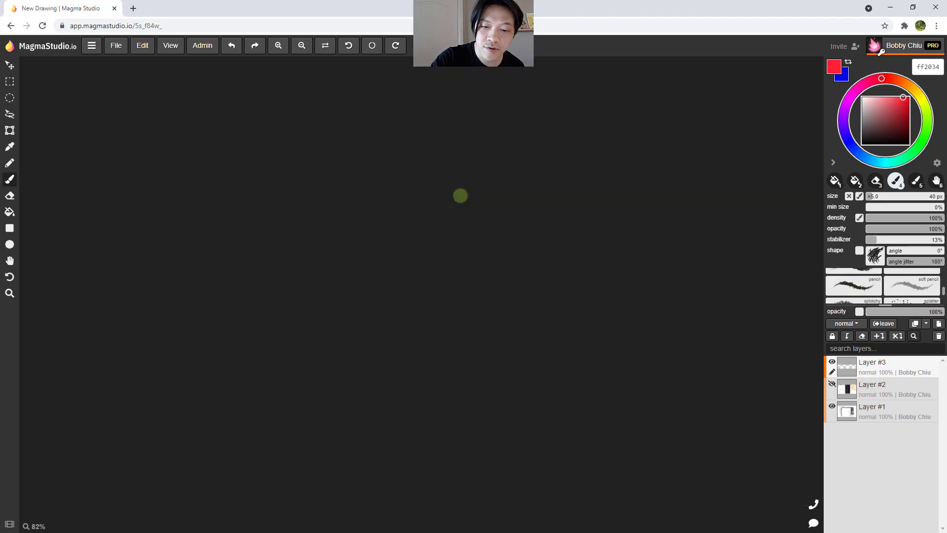
{"action": "mouse_move", "coordinate": [462, 194]}
{"action": "left_mouse_down"}
{"action": "mouse_move", "coordinate": [360, 306]}
{"action": "mouse_move", "coordinate": [444, 207]}
{"action": "mouse_move", "coordinate": [393, 241]}
{"action": "mouse_move", "coordinate": [390, 269]}
{"action": "mouse_move", "coordinate": [402, 282]}
{"action": "mouse_move", "coordinate": [385, 343]}
{"action": "mouse_move", "coordinate": [403, 296]}
{"action": "left_mouse_up"}
{"action": "key", "text": "ctrl+z"}
{"action": "key", "text": "ctrl+z"}
{"action": "key", "text": "ctrl+z"}
{"action": "key", "text": "ctrl+z"}
{"action": "key", "text": "ctrl+z"}
{"action": "key", "text": "ctrl+z"}
{"action": "key", "text": "ctrl+z"}
{"action": "key", "text": "ctrl+z"}
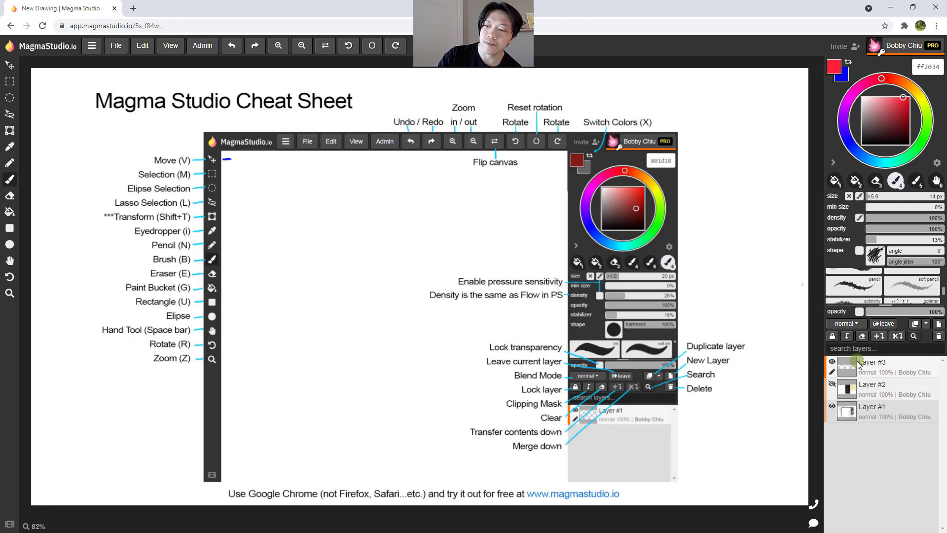
Step: Drag the divider above the brush opacity slider up 50 px to shorten the brush presets list
{"action": "mouse_move", "coordinate": [884, 305]}
{"action": "left_mouse_down"}
{"action": "mouse_move", "coordinate": [885, 289]}
{"action": "mouse_move", "coordinate": [885, 346]}
{"action": "mouse_move", "coordinate": [885, 280]}
{"action": "left_mouse_up"}
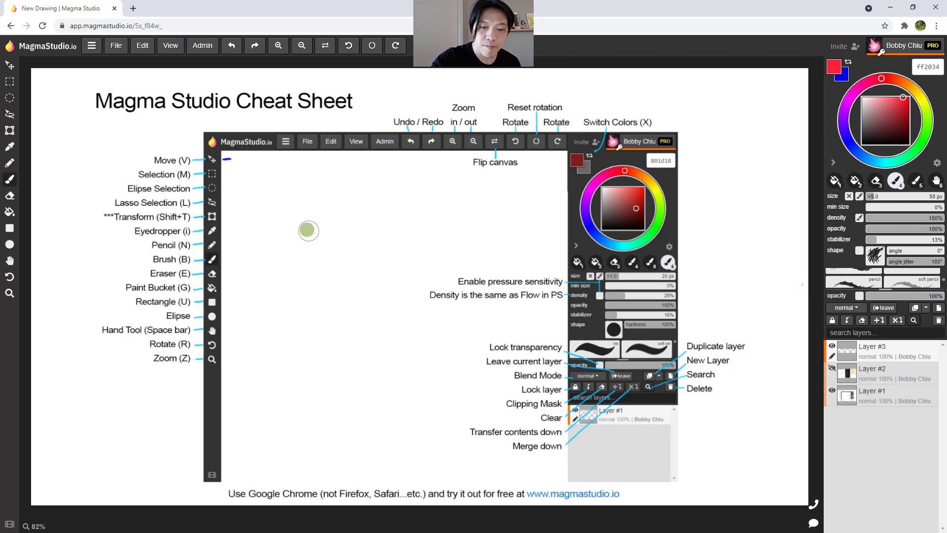
Step: Paint a red scribble and circle, cross it with blue strokes, and keep Layer #3 at 100% opacity
{"action": "mouse_move", "coordinate": [307, 230]}
{"action": "left_mouse_down"}
{"action": "mouse_move", "coordinate": [293, 338]}
{"action": "mouse_move", "coordinate": [347, 289]}
{"action": "mouse_move", "coordinate": [384, 274]}
{"action": "mouse_move", "coordinate": [413, 344]}
{"action": "mouse_move", "coordinate": [399, 214]}
{"action": "mouse_move", "coordinate": [371, 348]}
{"action": "mouse_move", "coordinate": [358, 357]}
{"action": "mouse_move", "coordinate": [342, 264]}
{"action": "mouse_move", "coordinate": [371, 329]}
{"action": "left_mouse_up"}
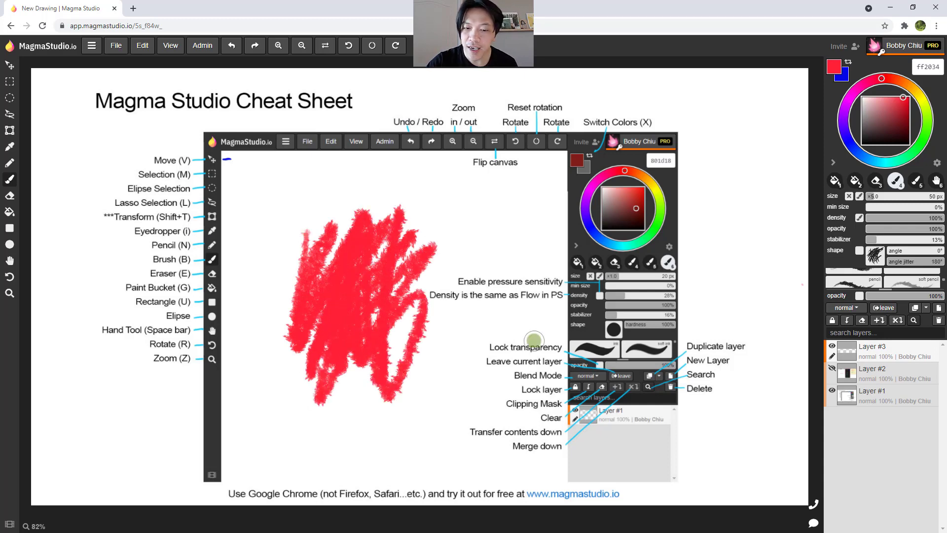
{"action": "mouse_move", "coordinate": [417, 249]}
{"action": "left_mouse_down"}
{"action": "mouse_move", "coordinate": [286, 244]}
{"action": "mouse_move", "coordinate": [316, 395]}
{"action": "mouse_move", "coordinate": [437, 390]}
{"action": "left_mouse_up"}
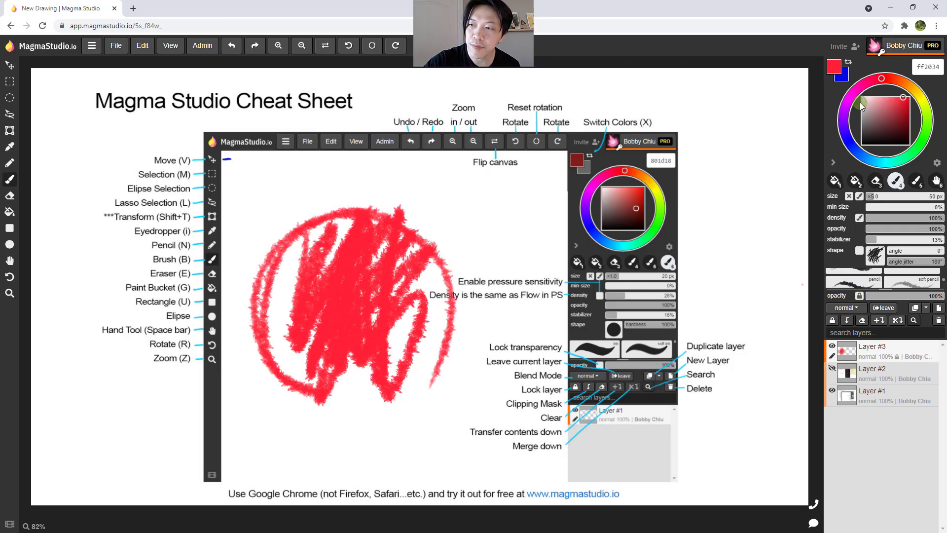
{"action": "left_click", "coordinate": [849, 141]}
{"action": "mouse_move", "coordinate": [349, 210]}
{"action": "left_mouse_down"}
{"action": "mouse_move", "coordinate": [389, 369]}
{"action": "mouse_move", "coordinate": [420, 306]}
{"action": "mouse_move", "coordinate": [368, 394]}
{"action": "mouse_move", "coordinate": [354, 202]}
{"action": "mouse_move", "coordinate": [259, 331]}
{"action": "left_mouse_up"}
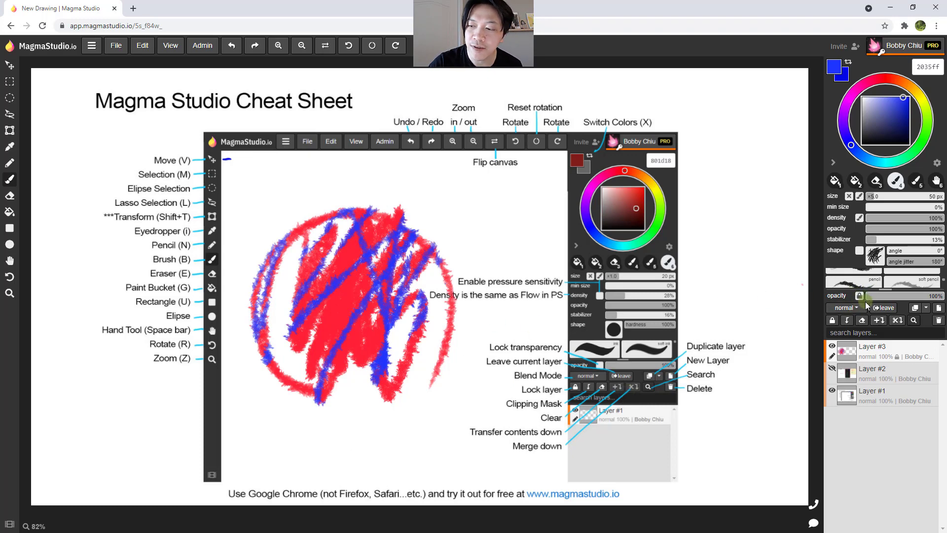
{"action": "left_click", "coordinate": [901, 295]}
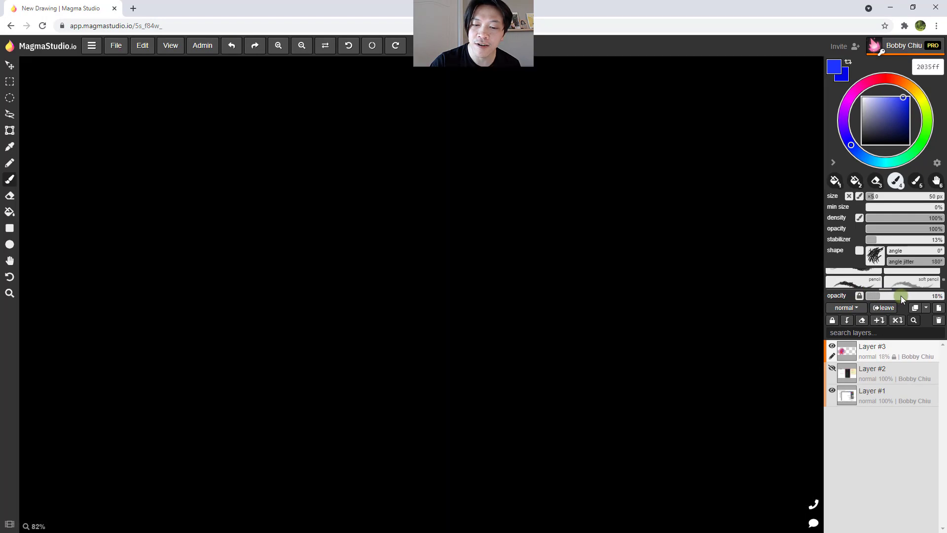
{"action": "left_click_drag", "start_coordinate": [901, 295], "coordinate": [944, 295]}
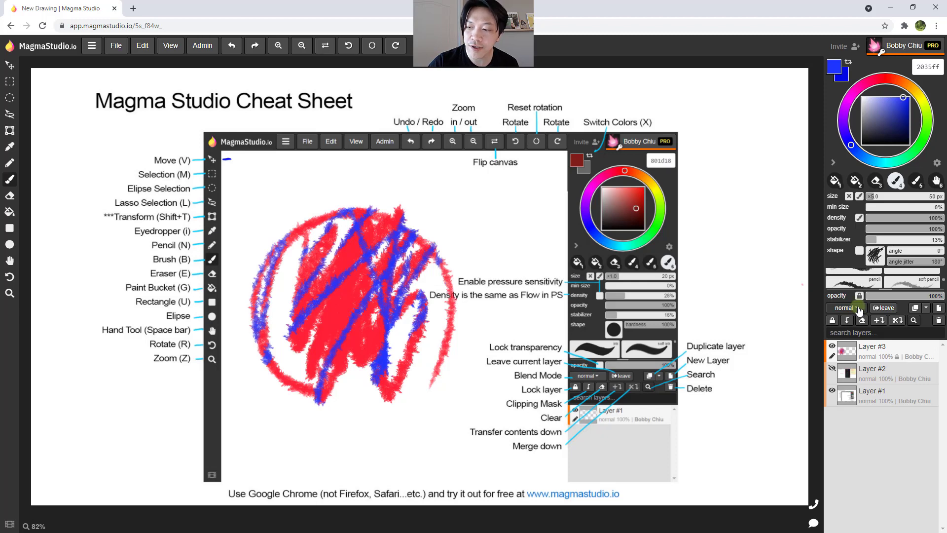
Step: Add a new Layer #4 and paint orange scribbles over the red-and-blue ball
{"action": "left_click", "coordinate": [939, 309]}
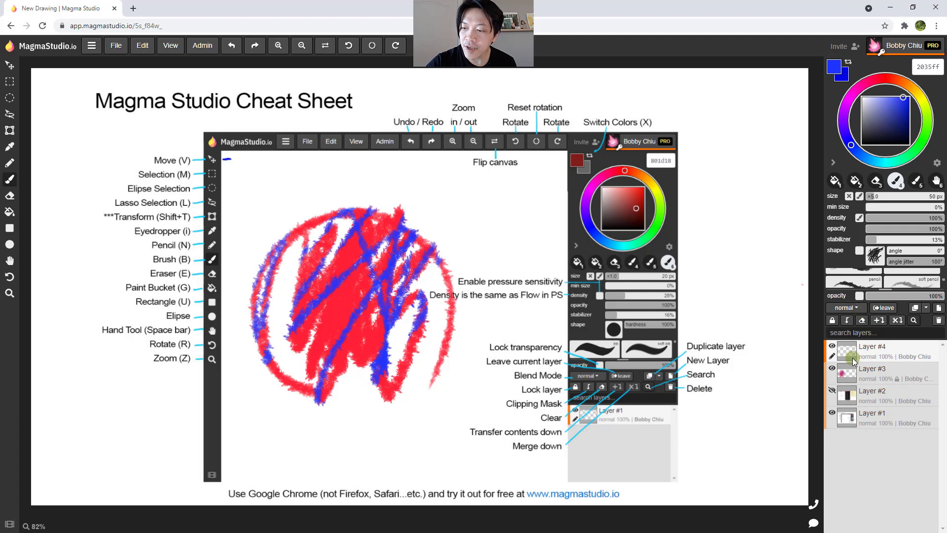
{"action": "left_click", "coordinate": [918, 94]}
{"action": "left_click", "coordinate": [912, 87]}
{"action": "mouse_move", "coordinate": [332, 186]}
{"action": "left_mouse_down"}
{"action": "mouse_move", "coordinate": [394, 335]}
{"action": "mouse_move", "coordinate": [376, 295]}
{"action": "mouse_move", "coordinate": [394, 195]}
{"action": "mouse_move", "coordinate": [328, 394]}
{"action": "mouse_move", "coordinate": [346, 430]}
{"action": "left_mouse_up"}
Step: Try Multiply and Screen blending on Layer #4, then revert it to Normal
{"action": "left_click", "coordinate": [845, 308]}
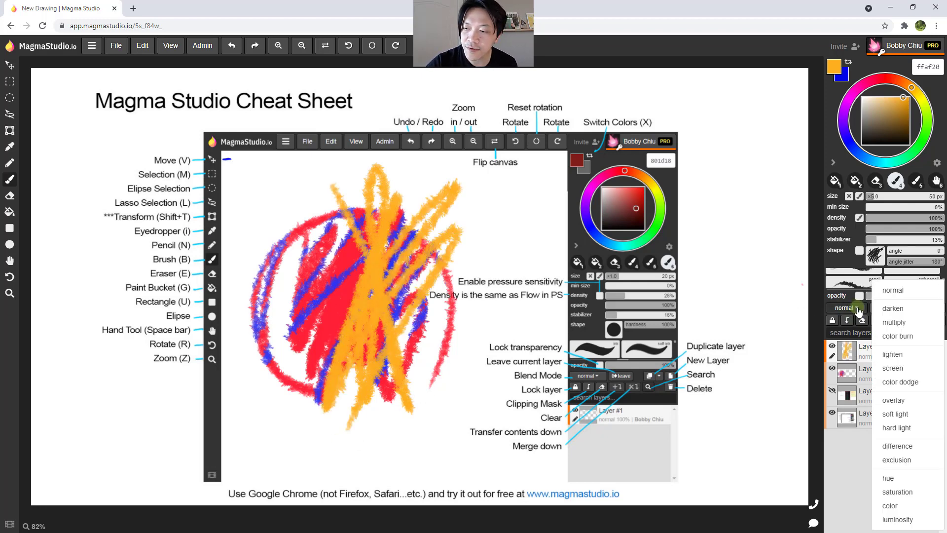
{"action": "left_click", "coordinate": [900, 325]}
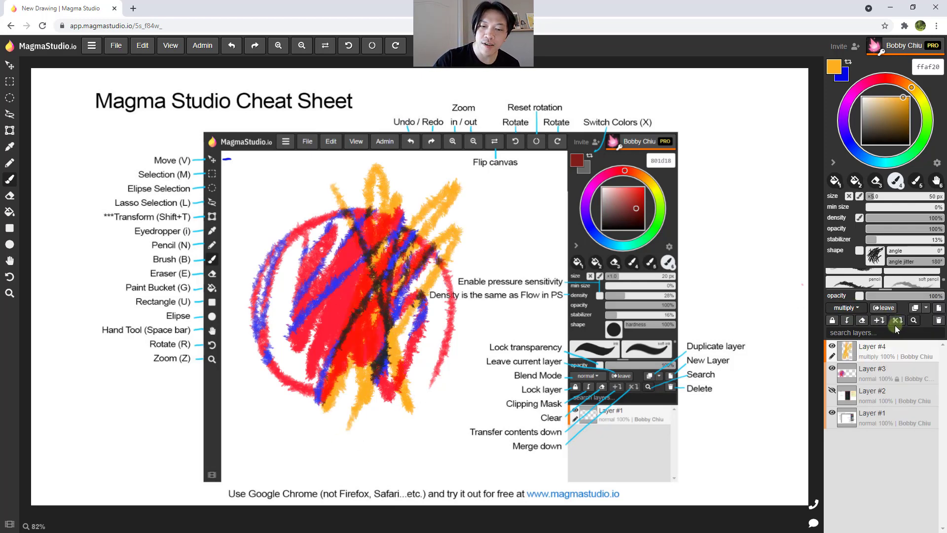
{"action": "left_click", "coordinate": [859, 308]}
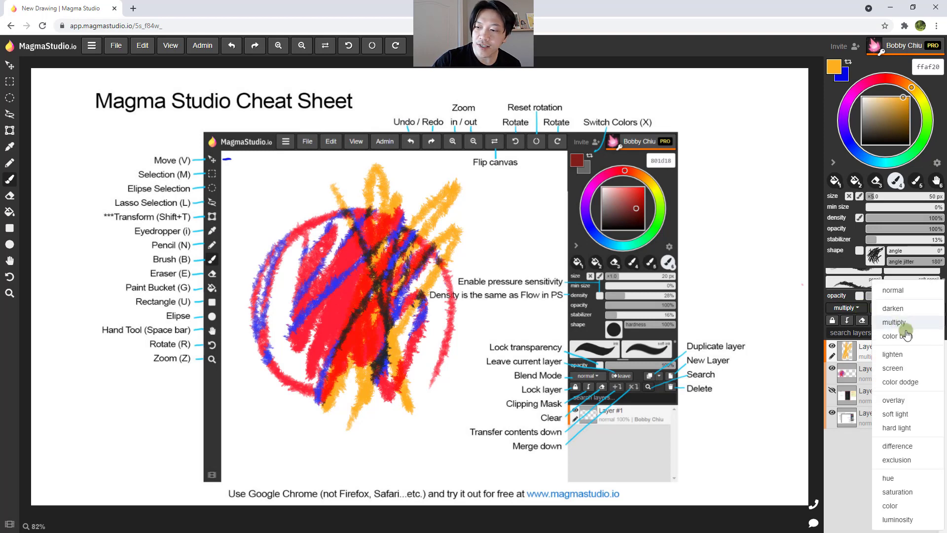
{"action": "left_click", "coordinate": [901, 368]}
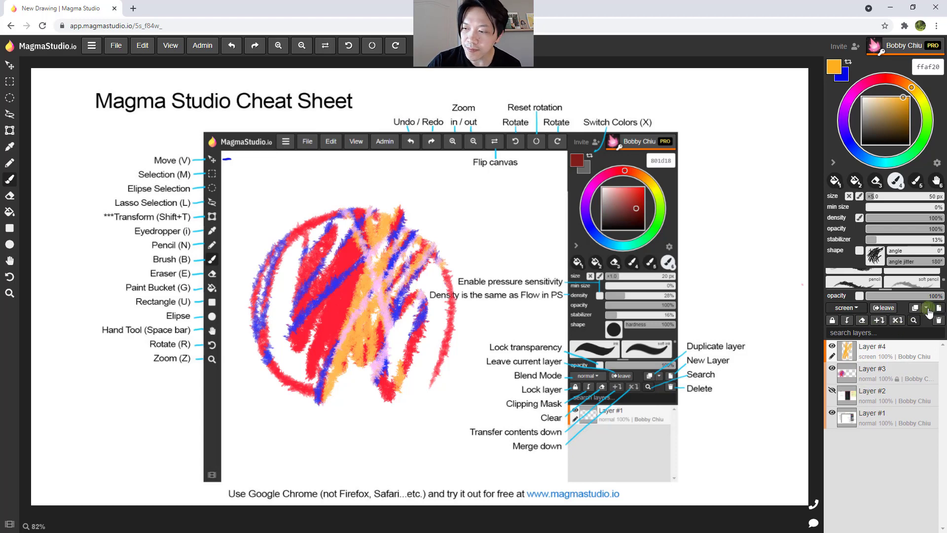
{"action": "key", "text": "ctrl+z"}
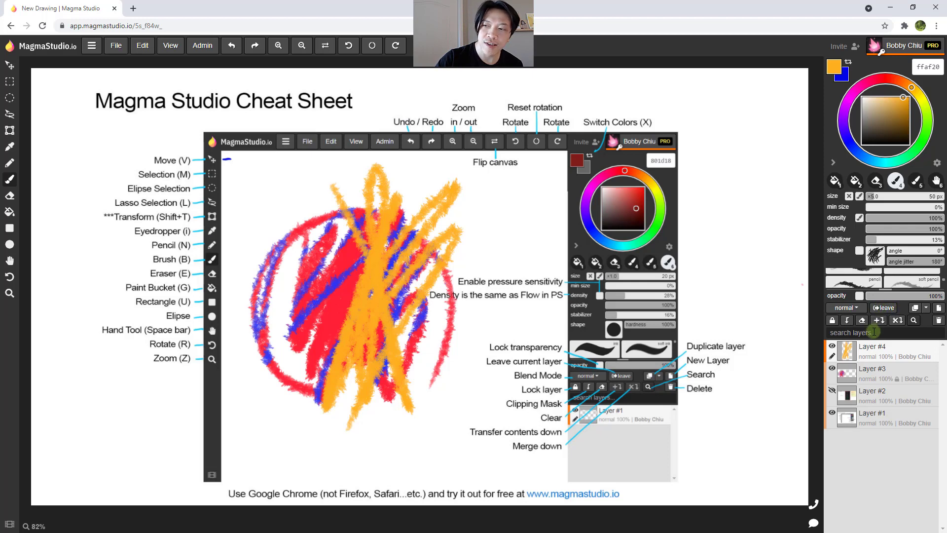
{"action": "left_click", "coordinate": [887, 310]}
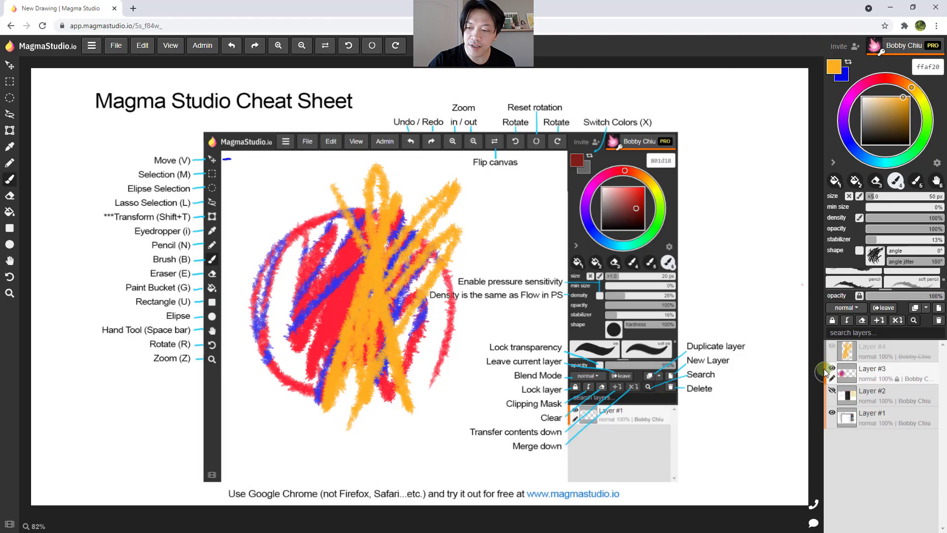
{"action": "left_click", "coordinate": [829, 391]}
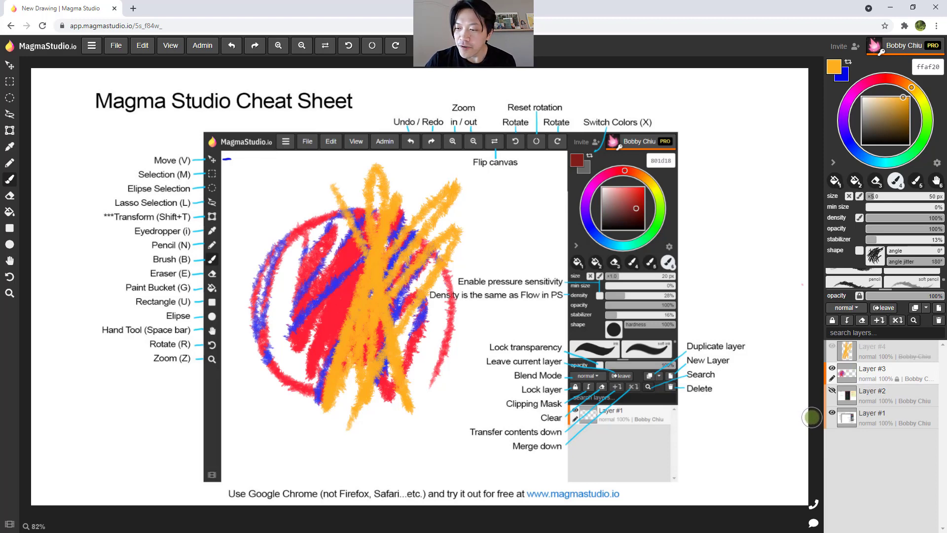
{"action": "mouse_move", "coordinate": [888, 351]}
{"action": "left_mouse_down"}
{"action": "mouse_move", "coordinate": [878, 393]}
{"action": "mouse_move", "coordinate": [860, 359]}
{"action": "left_mouse_up"}
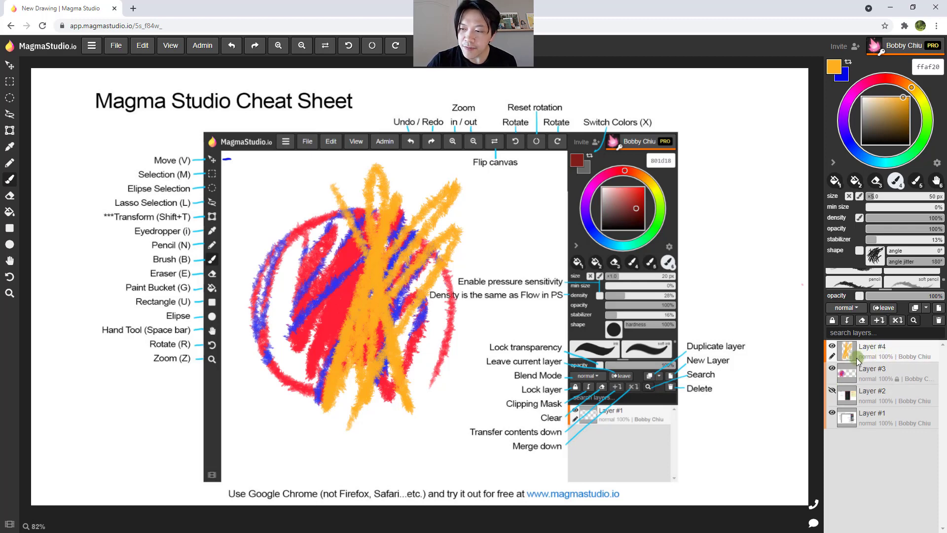
Step: Discard a duplicate of Layer #4 and create an empty Layer #5 on top instead
{"action": "left_click", "coordinate": [916, 307]}
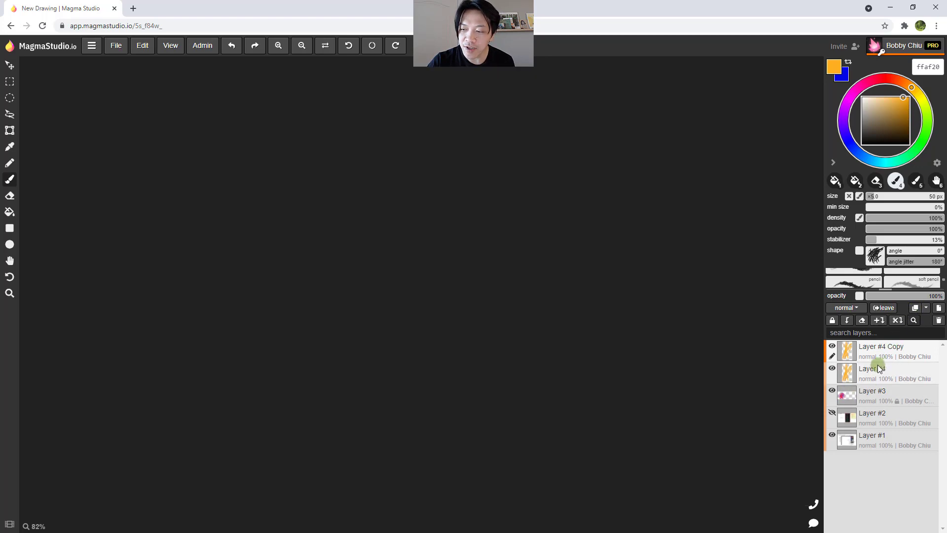
{"action": "left_click", "coordinate": [873, 370]}
{"action": "left_click", "coordinate": [937, 308]}
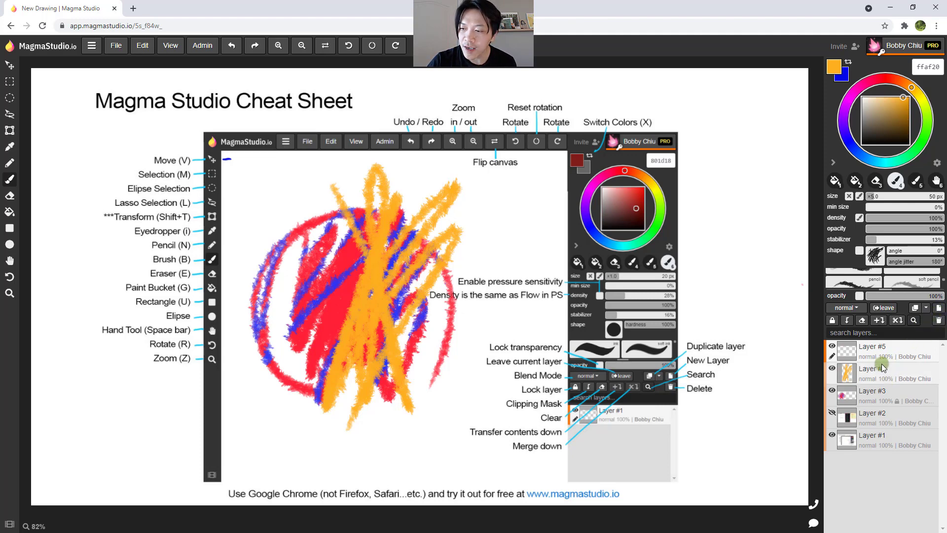
{"action": "left_click", "coordinate": [914, 321]}
{"action": "left_click", "coordinate": [914, 321]}
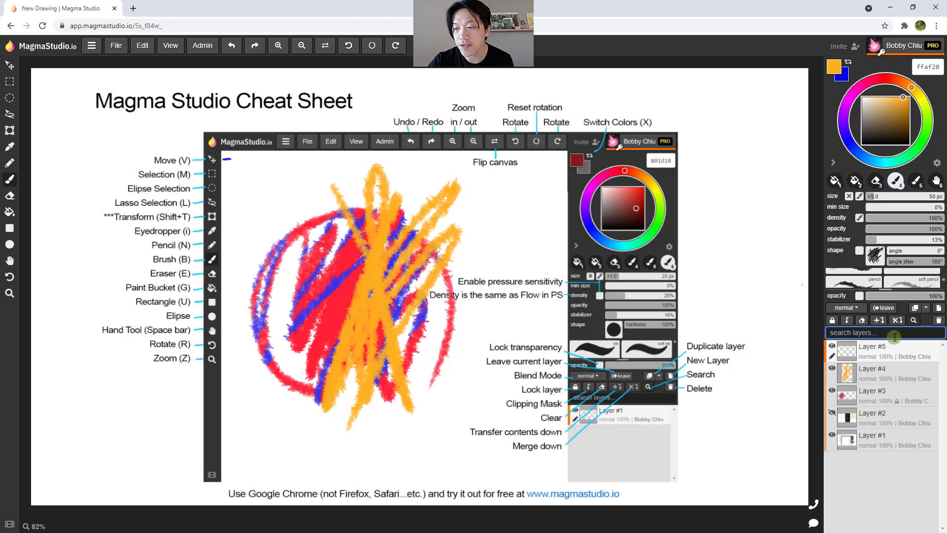
{"action": "left_click", "coordinate": [885, 349]}
{"action": "left_click", "coordinate": [886, 374]}
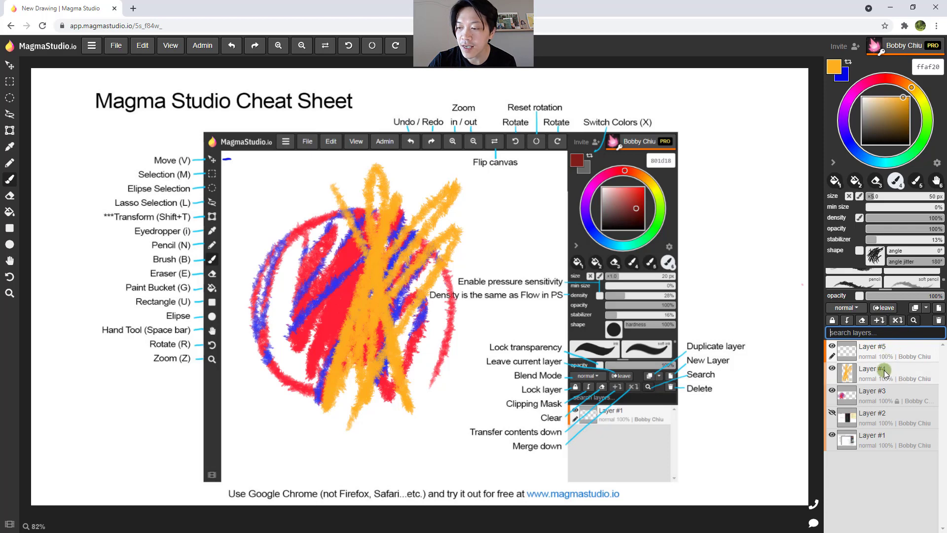
{"action": "double_click", "coordinate": [908, 364]}
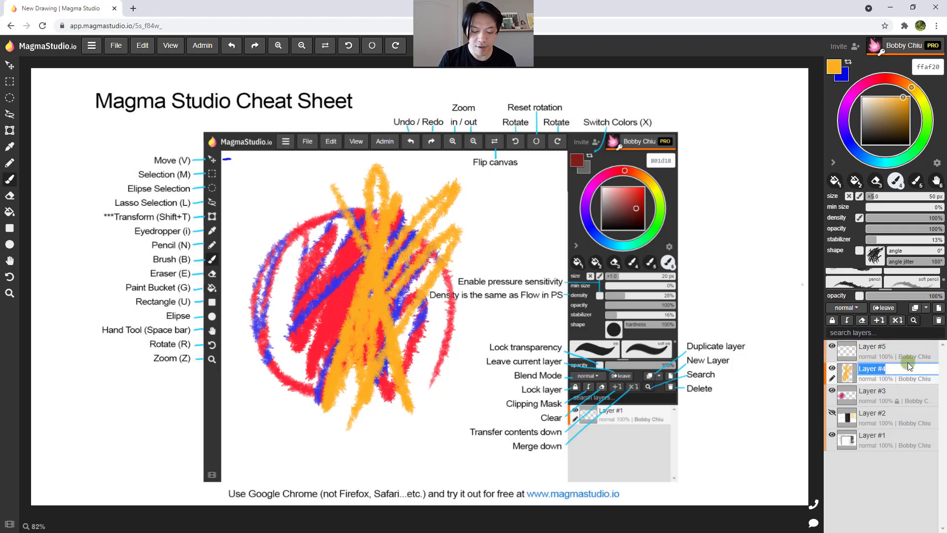
{"action": "type", "text": "fly"}
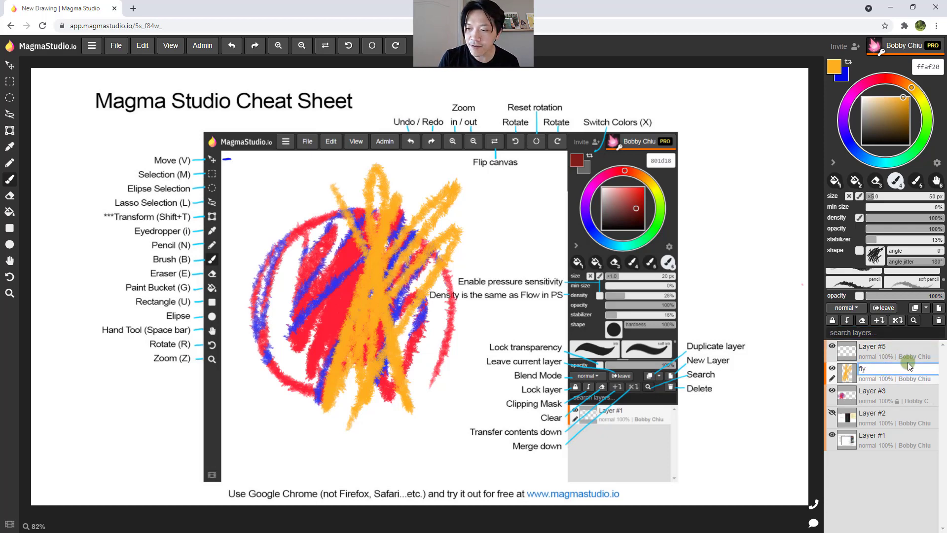
{"action": "key", "text": "Return"}
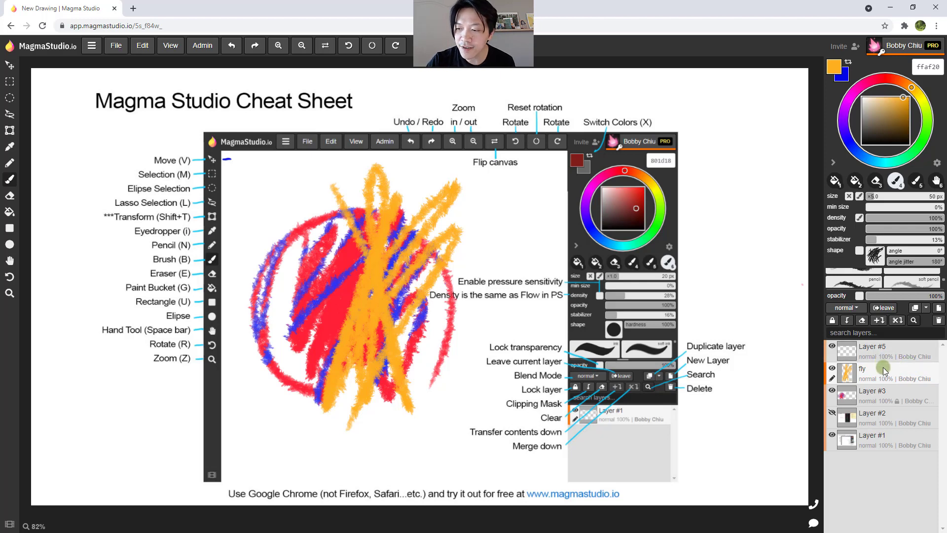
{"action": "double_click", "coordinate": [913, 348]}
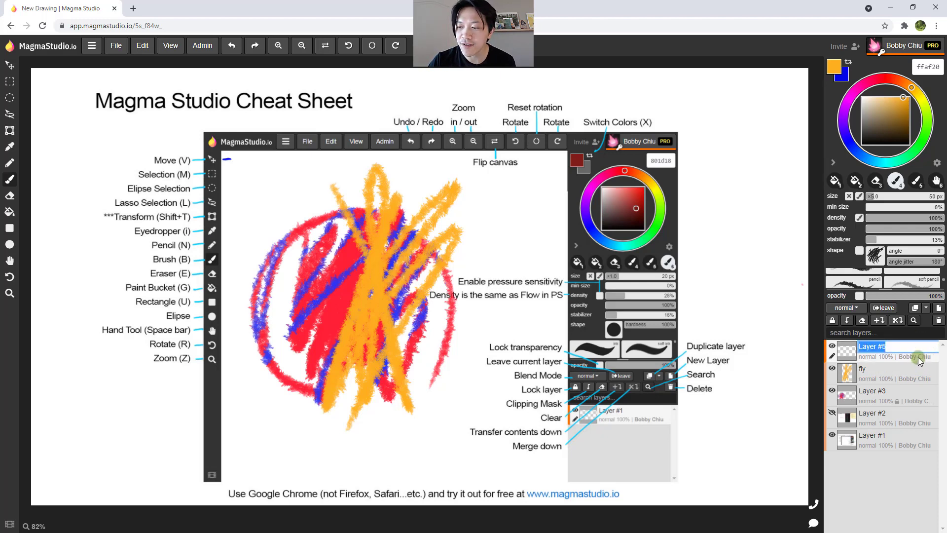
{"action": "left_click", "coordinate": [914, 332]}
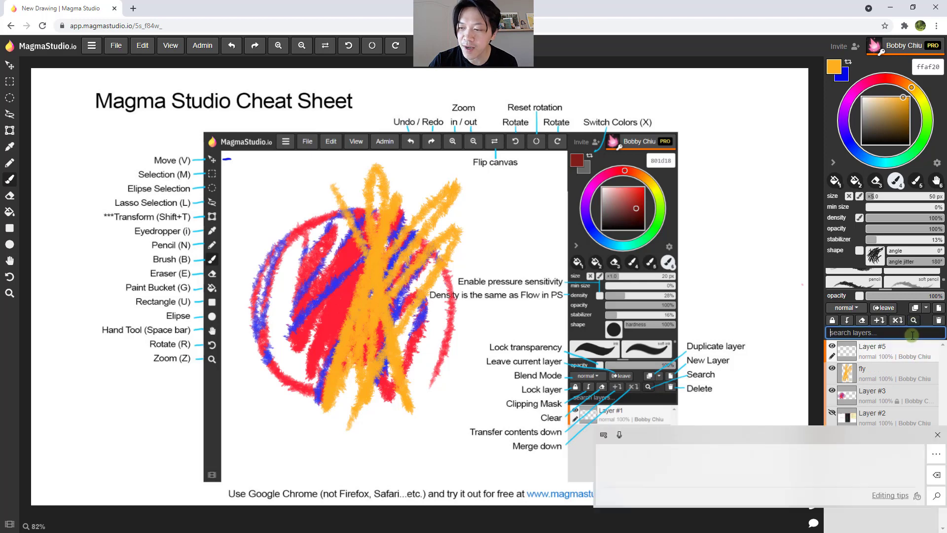
{"action": "type", "text": "fly"}
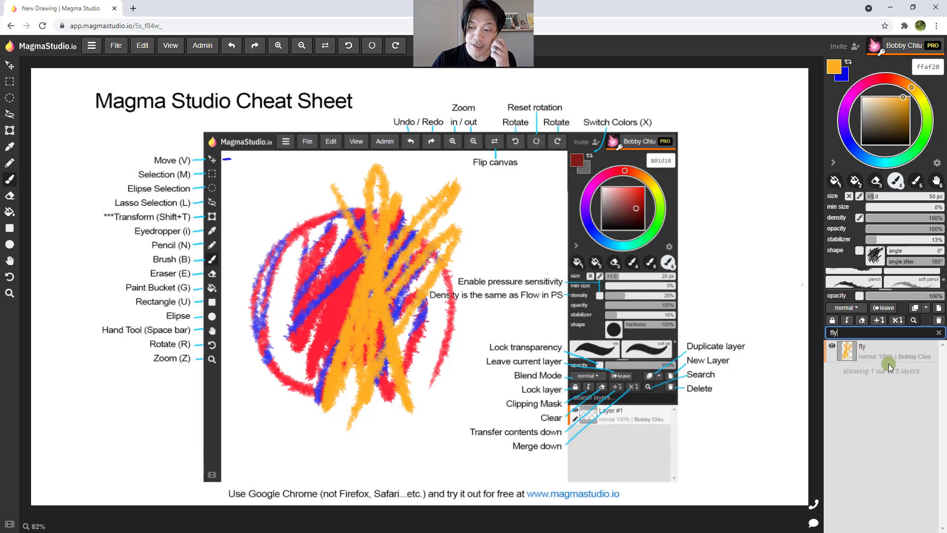
{"action": "key", "text": "BackSpace"}
{"action": "key", "text": "BackSpace"}
{"action": "key", "text": "BackSpace"}
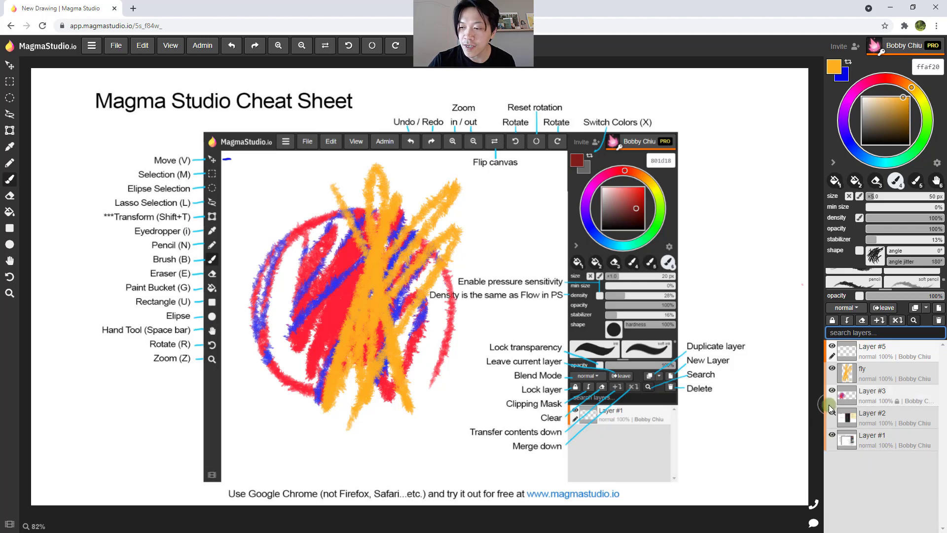
Step: Leave the layer search, lock and unlock Layer #5, and clip it to the fly layer
{"action": "left_click", "coordinate": [813, 416]}
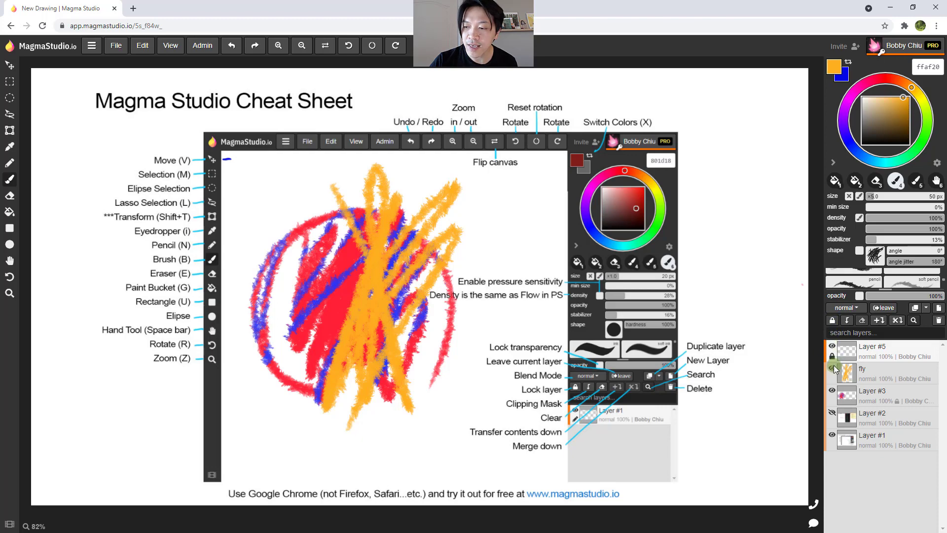
{"action": "left_click", "coordinate": [833, 356]}
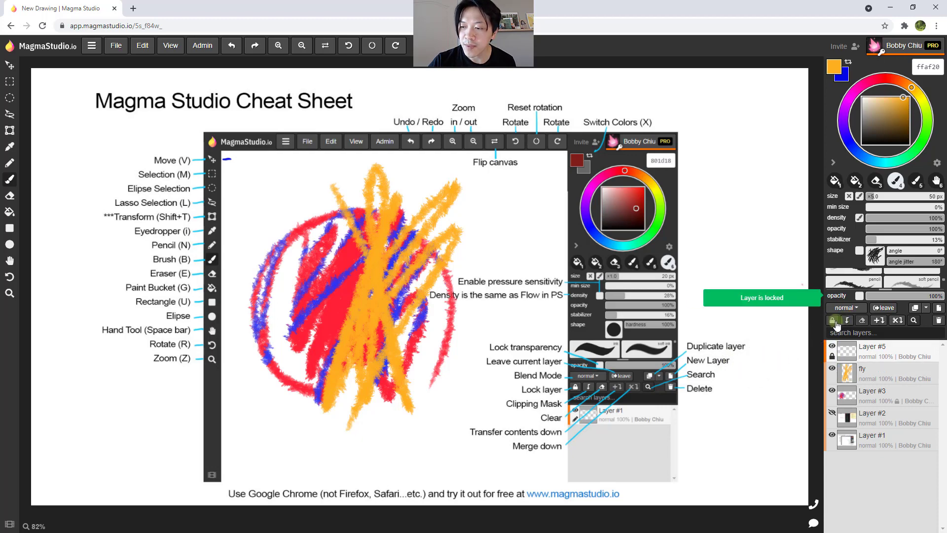
{"action": "left_click", "coordinate": [832, 321]}
{"action": "left_click", "coordinate": [848, 320]}
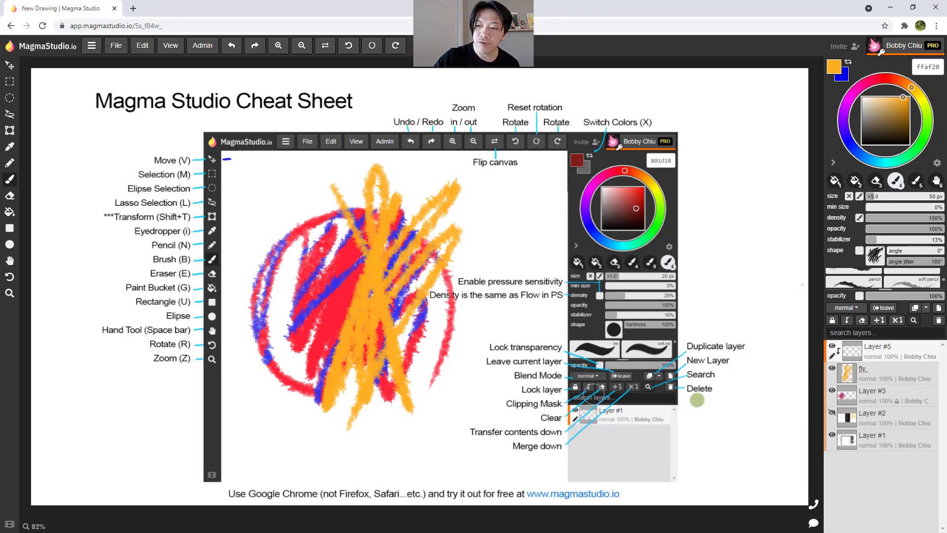
Step: Paint a magenta stroke across the scribble, then undo and redo it
{"action": "left_click", "coordinate": [858, 89]}
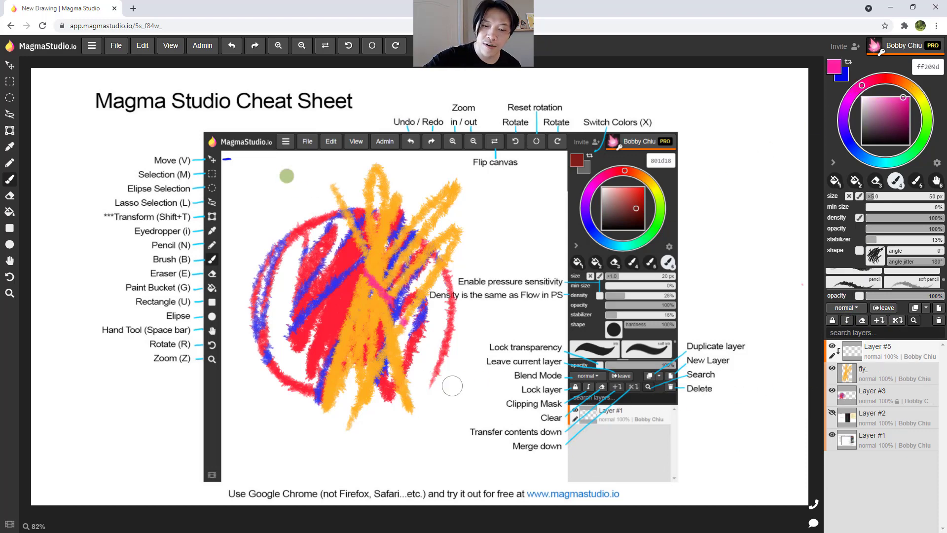
{"action": "mouse_move", "coordinate": [405, 318]}
{"action": "left_mouse_down"}
{"action": "mouse_move", "coordinate": [328, 176]}
{"action": "mouse_move", "coordinate": [437, 341]}
{"action": "mouse_move", "coordinate": [390, 355]}
{"action": "mouse_move", "coordinate": [340, 182]}
{"action": "mouse_move", "coordinate": [366, 408]}
{"action": "left_mouse_up"}
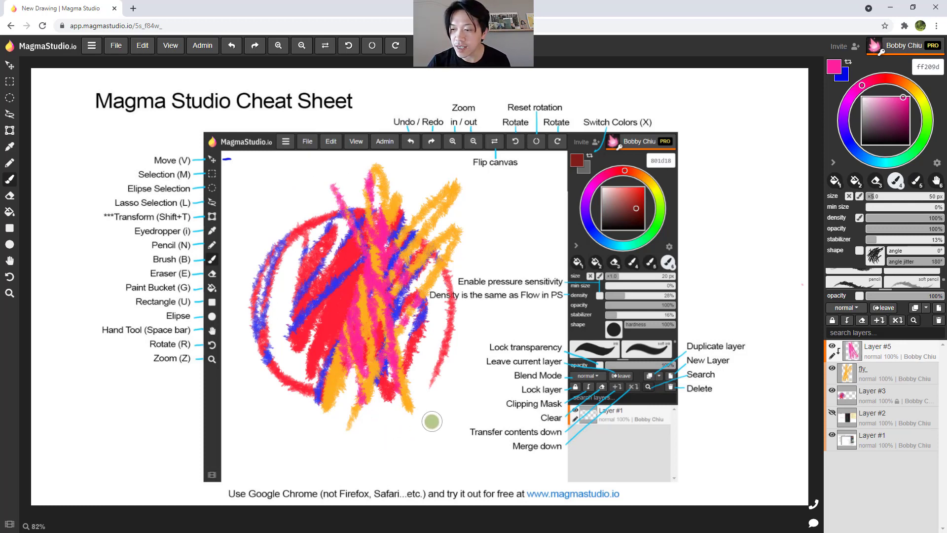
{"action": "key", "text": "ctrl+z"}
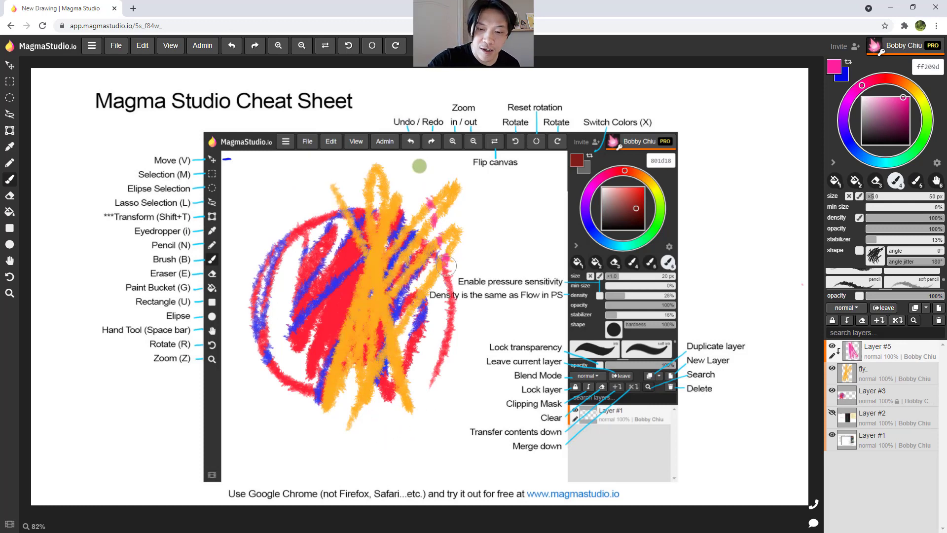
{"action": "key", "text": "ctrl+shift+z"}
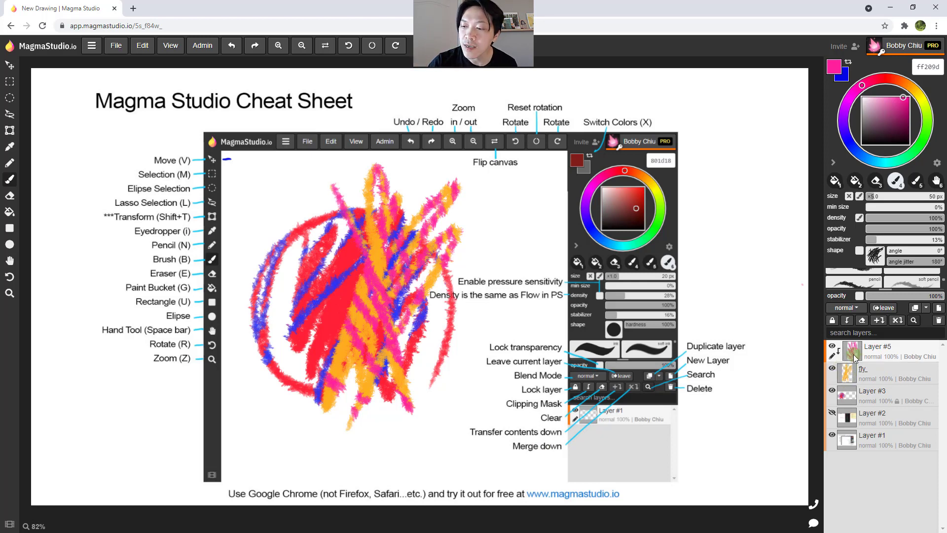
Step: Toggle Layer #5's clipping mask on and off, leaving it unclipped
{"action": "left_click", "coordinate": [847, 320]}
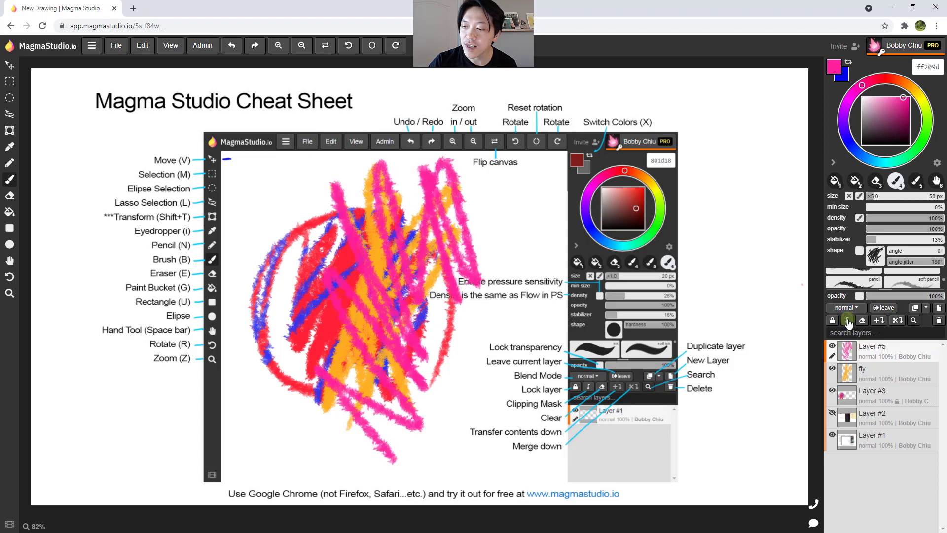
{"action": "left_click", "coordinate": [848, 321]}
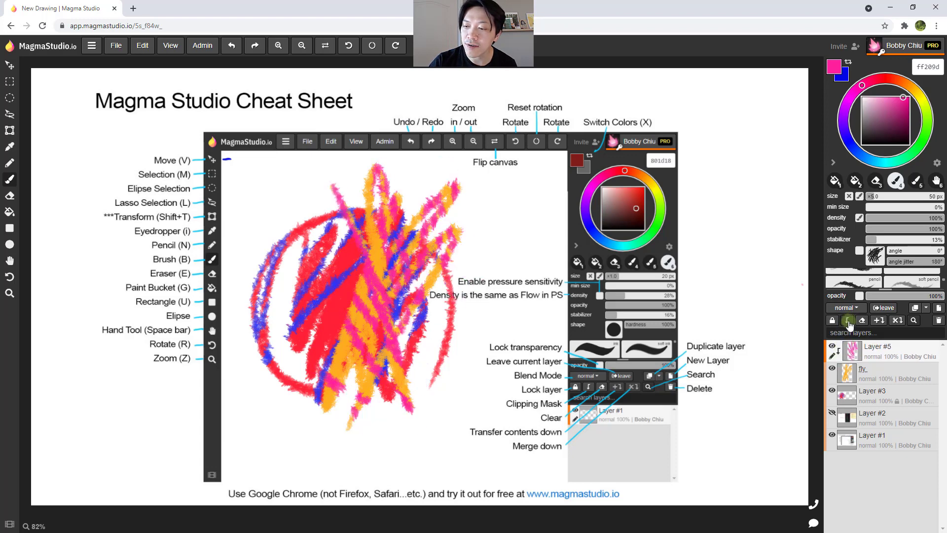
{"action": "double_click", "coordinate": [849, 321]}
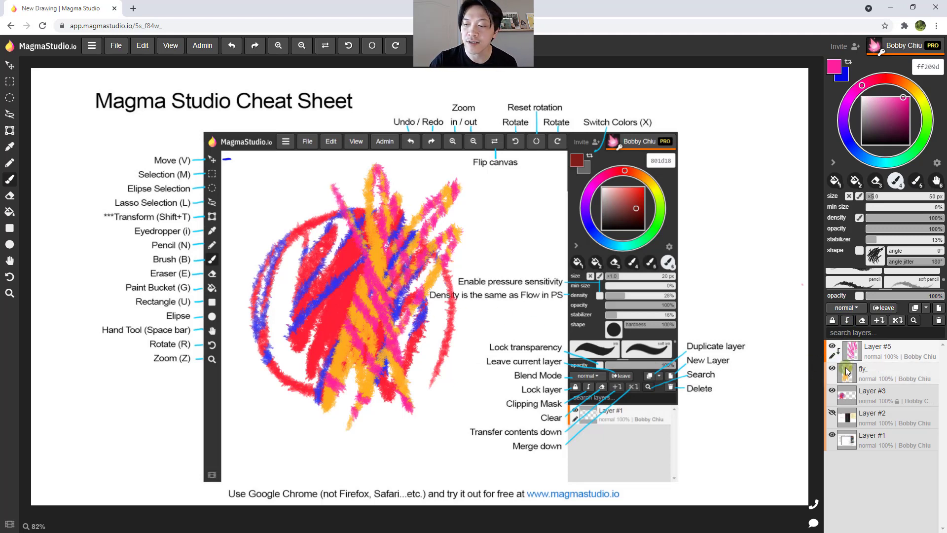
{"action": "left_click", "coordinate": [847, 321]}
{"action": "left_click", "coordinate": [848, 321]}
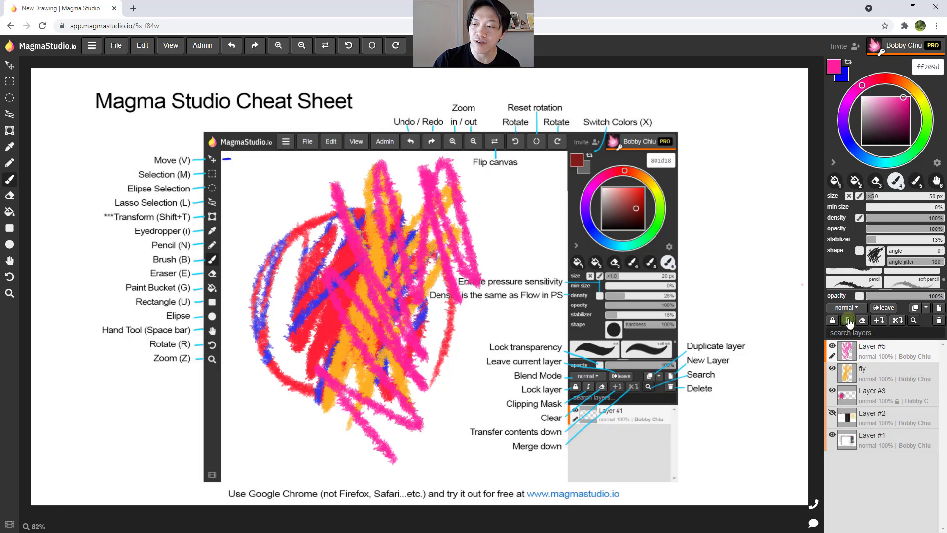
{"action": "left_click", "coordinate": [848, 321]}
{"action": "left_click", "coordinate": [848, 321]}
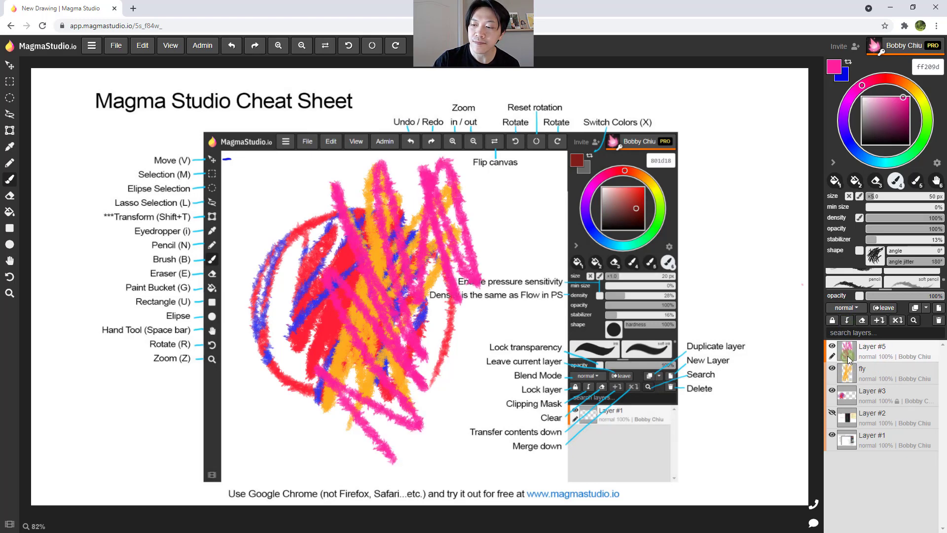
Step: Try clearing Layer #5 and merging it down, restoring it each time
{"action": "left_click", "coordinate": [862, 321]}
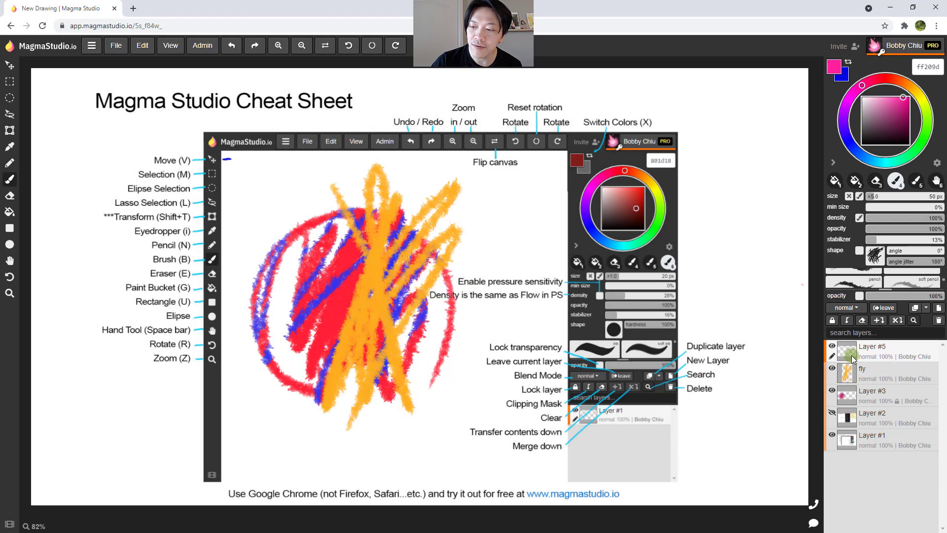
{"action": "key", "text": "ctrl+z"}
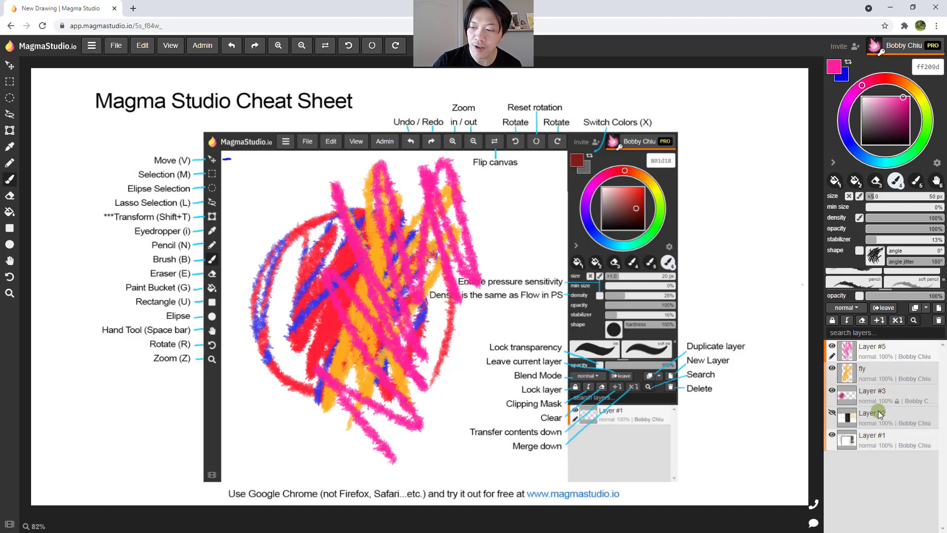
{"action": "left_click", "coordinate": [897, 321]}
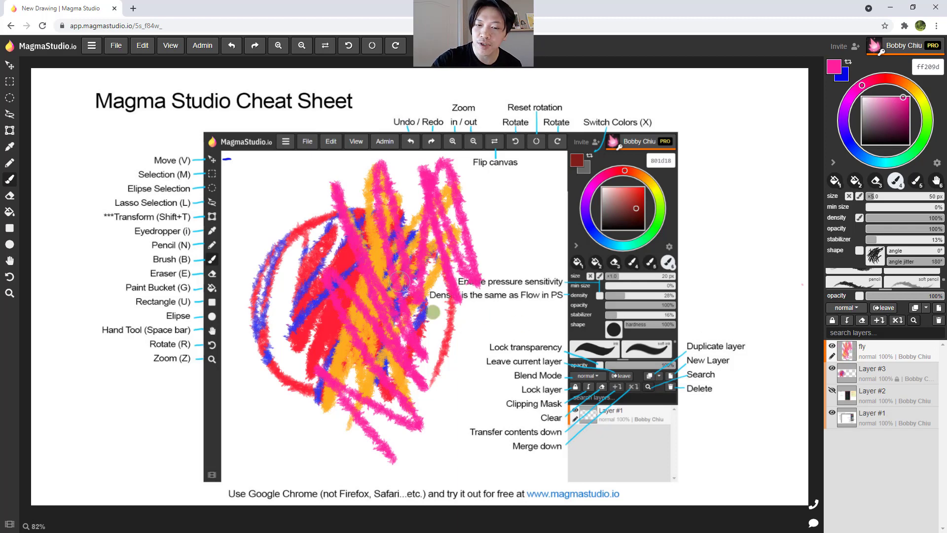
{"action": "mouse_move", "coordinate": [863, 360]}
{"action": "left_mouse_down"}
{"action": "mouse_move", "coordinate": [852, 355]}
{"action": "mouse_move", "coordinate": [863, 358]}
{"action": "left_mouse_up"}
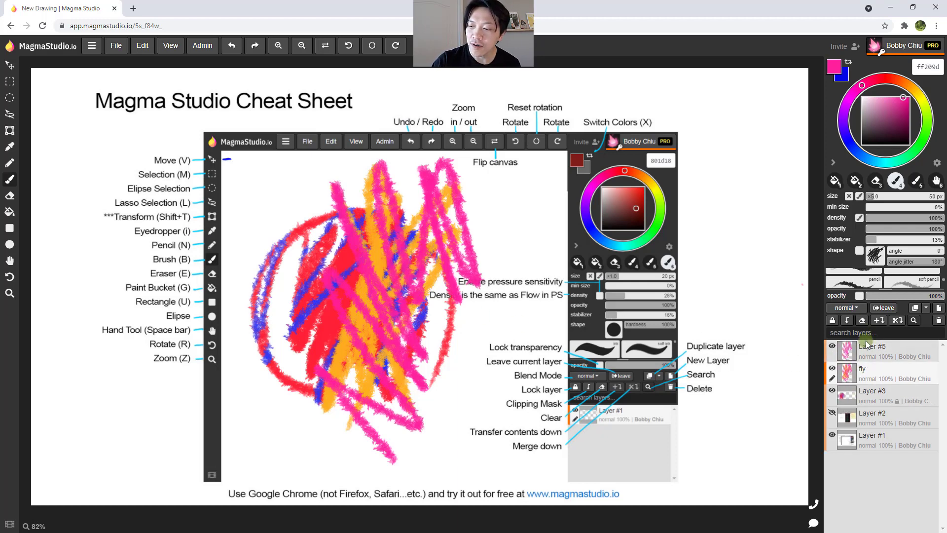
Step: Make Layer #5 active, try transferring contents down, then undo the transfer
{"action": "left_click", "coordinate": [886, 350]}
{"action": "left_click", "coordinate": [879, 321]}
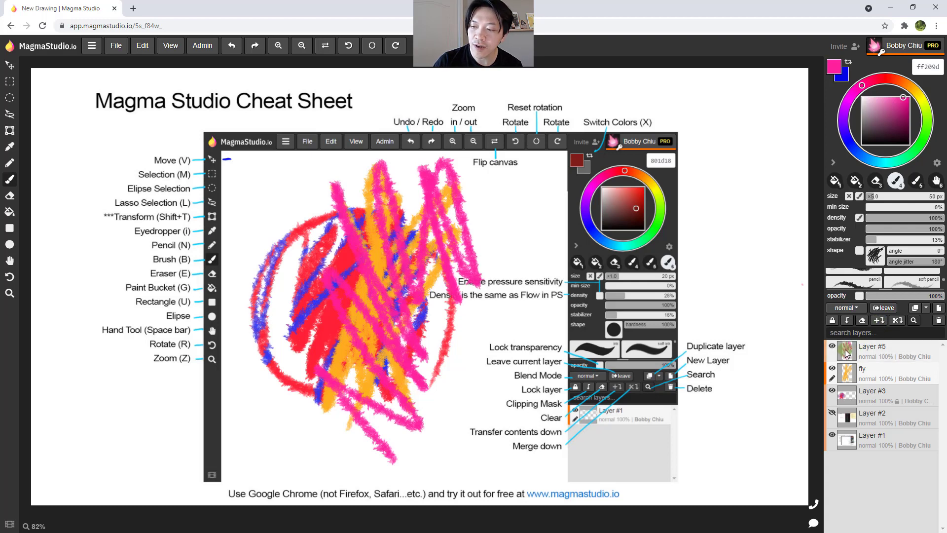
{"action": "left_click", "coordinate": [879, 321]}
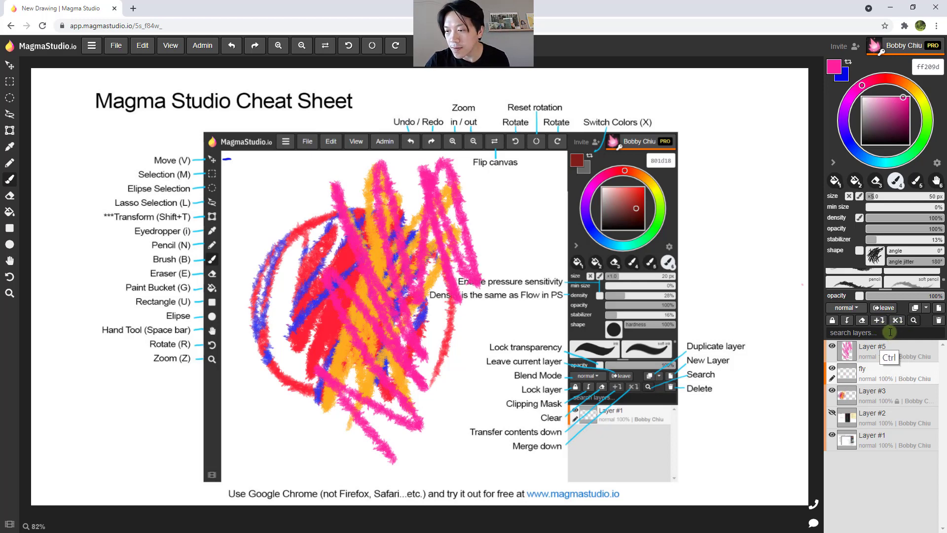
{"action": "key", "text": "ctrl+z"}
Step: With Layer #5 active, transfer its pink strokes down into the fly layer
{"action": "left_click", "coordinate": [894, 368]}
{"action": "left_click", "coordinate": [878, 321]}
{"action": "left_click", "coordinate": [895, 354]}
{"action": "double_click", "coordinate": [893, 351]}
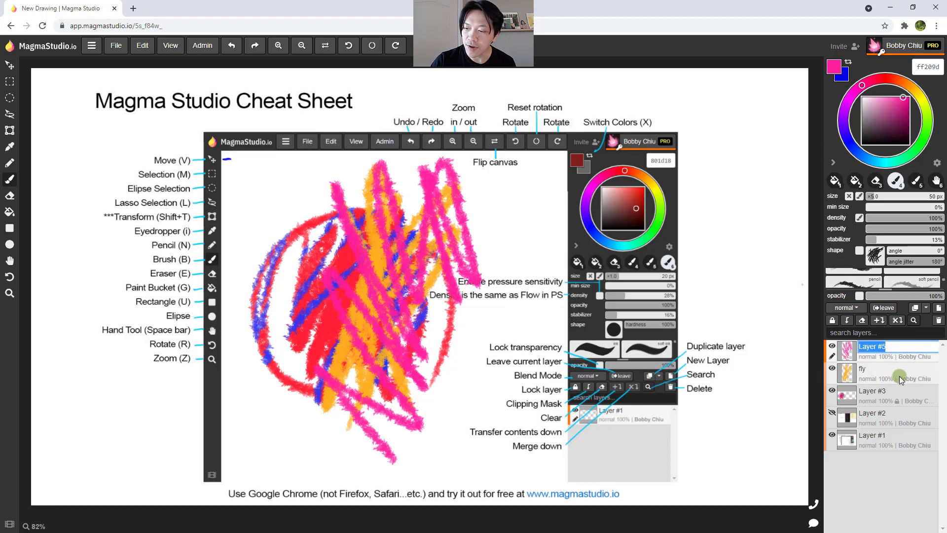
{"action": "left_click", "coordinate": [891, 351]}
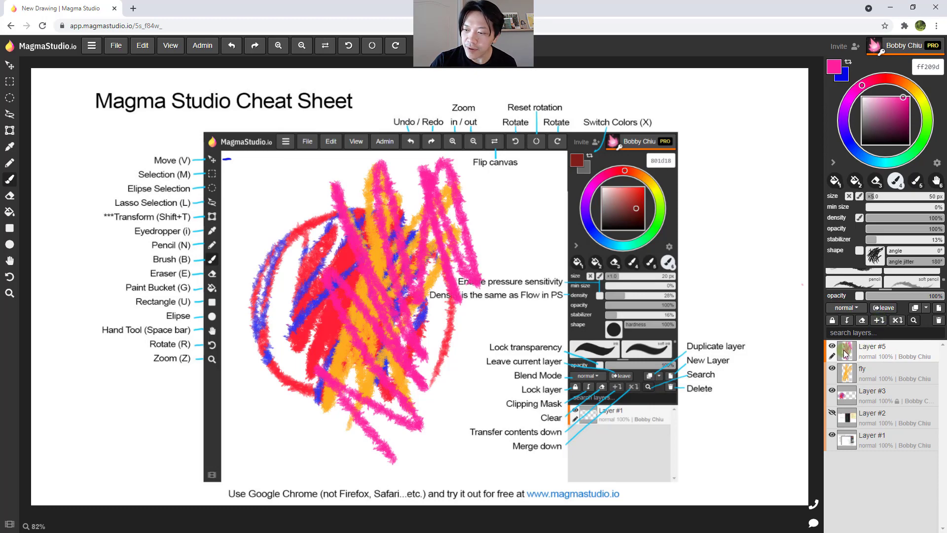
{"action": "left_click", "coordinate": [879, 320]}
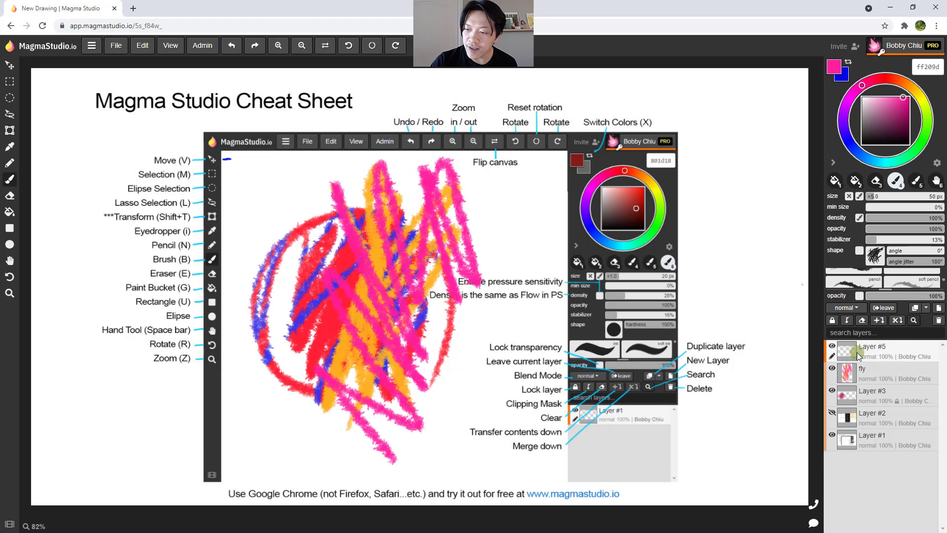
{"action": "left_click", "coordinate": [873, 345]}
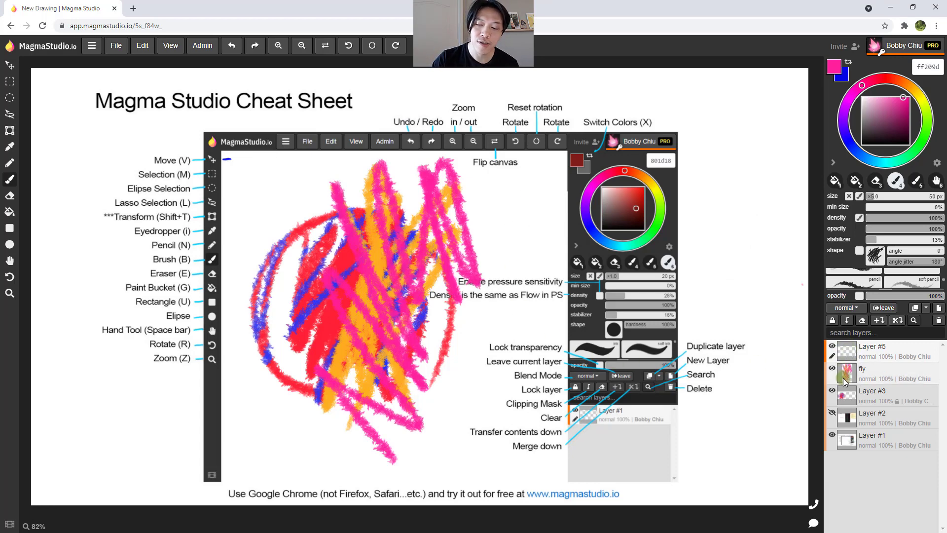
{"action": "left_click", "coordinate": [879, 328]}
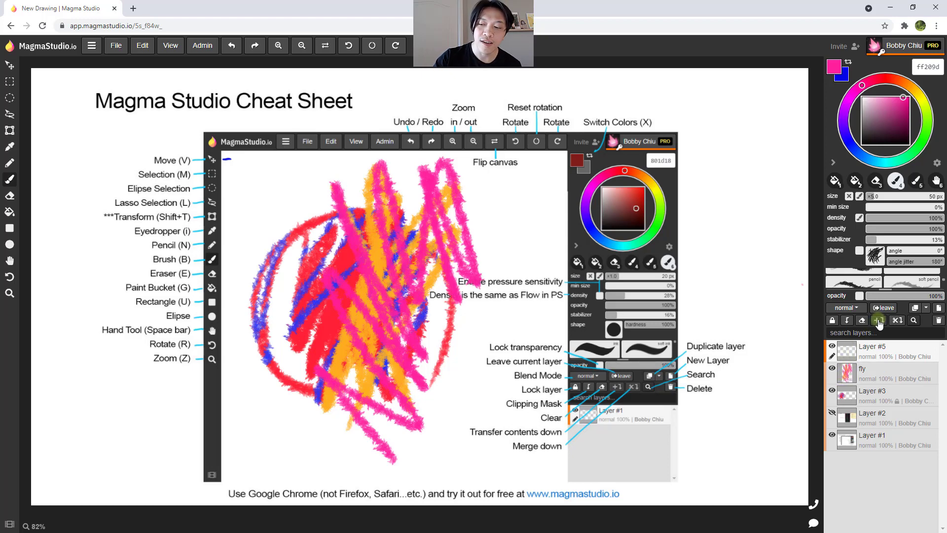
{"action": "left_click", "coordinate": [872, 374]}
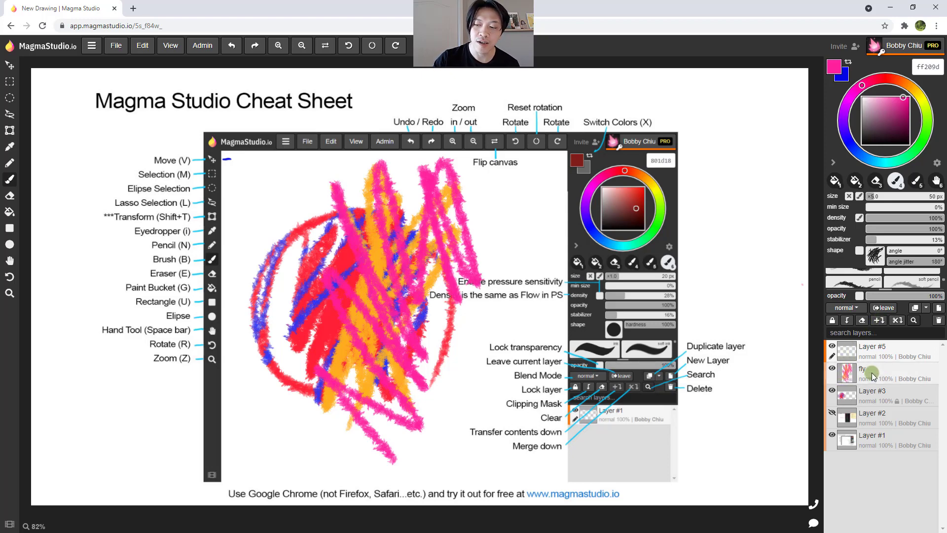
{"action": "left_click", "coordinate": [858, 347]}
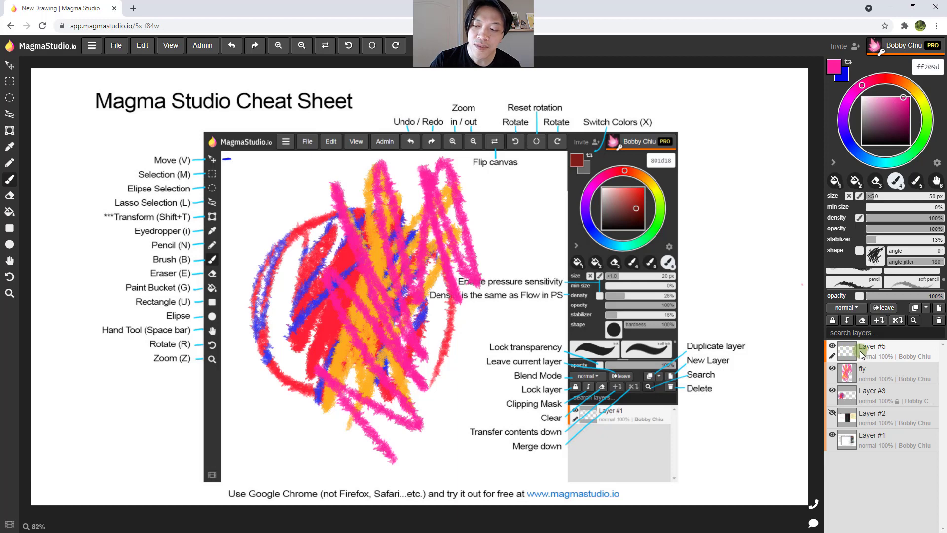
{"action": "left_click", "coordinate": [852, 380]}
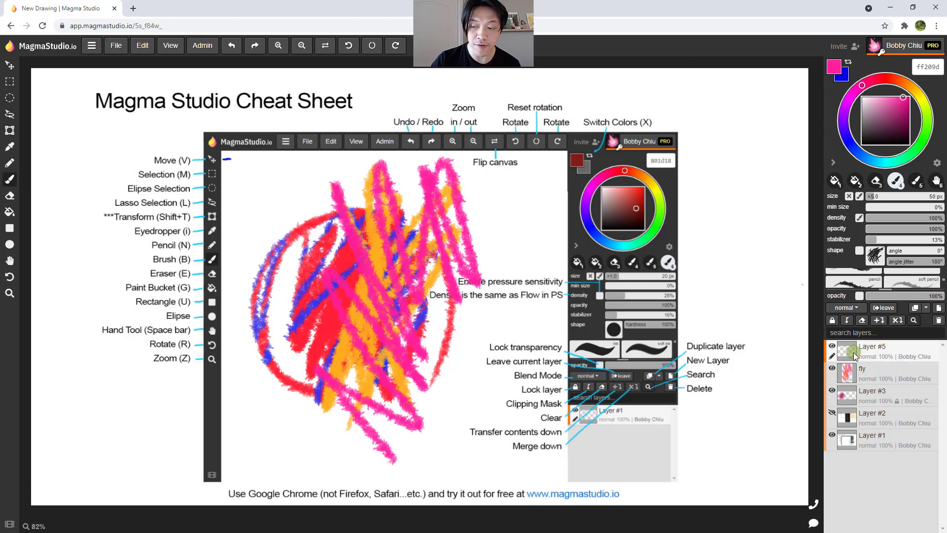
{"action": "left_click", "coordinate": [849, 378]}
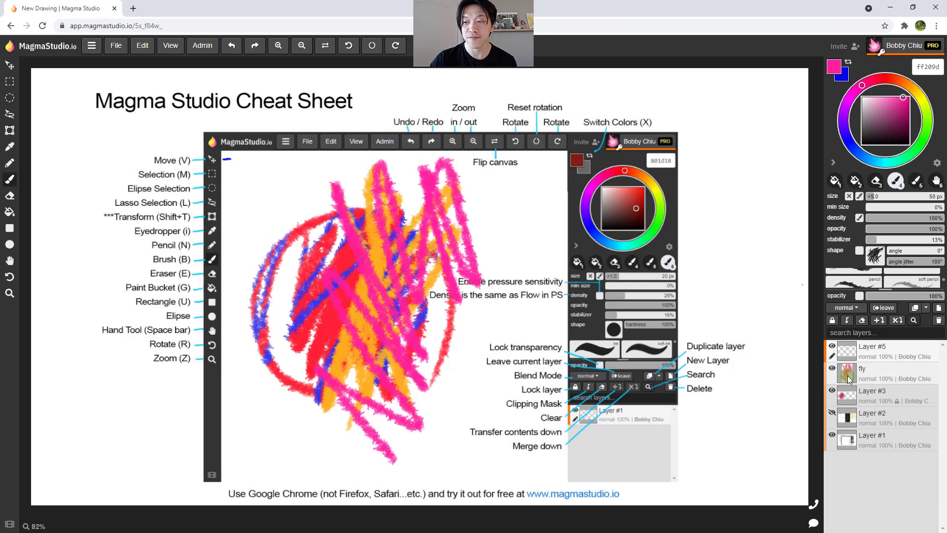
{"action": "left_click", "coordinate": [852, 356]}
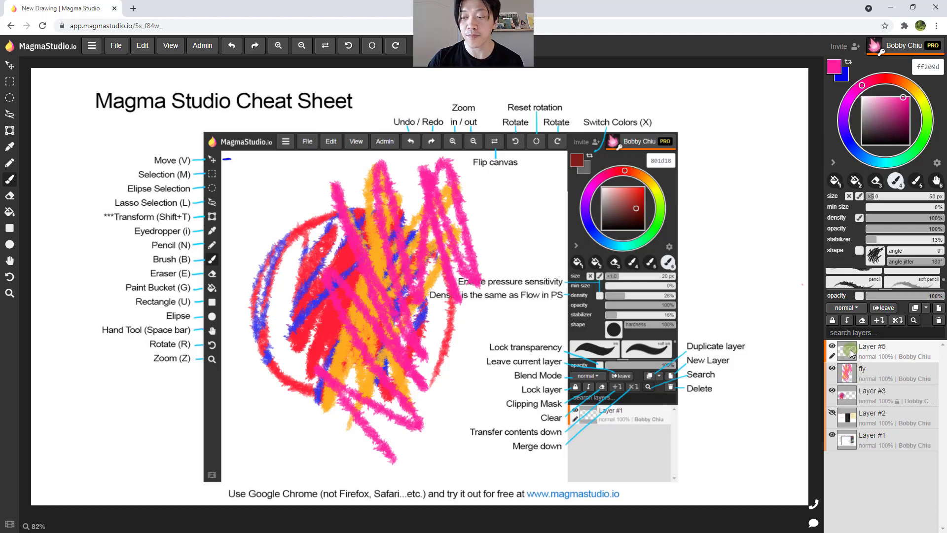
{"action": "left_click", "coordinate": [849, 378]}
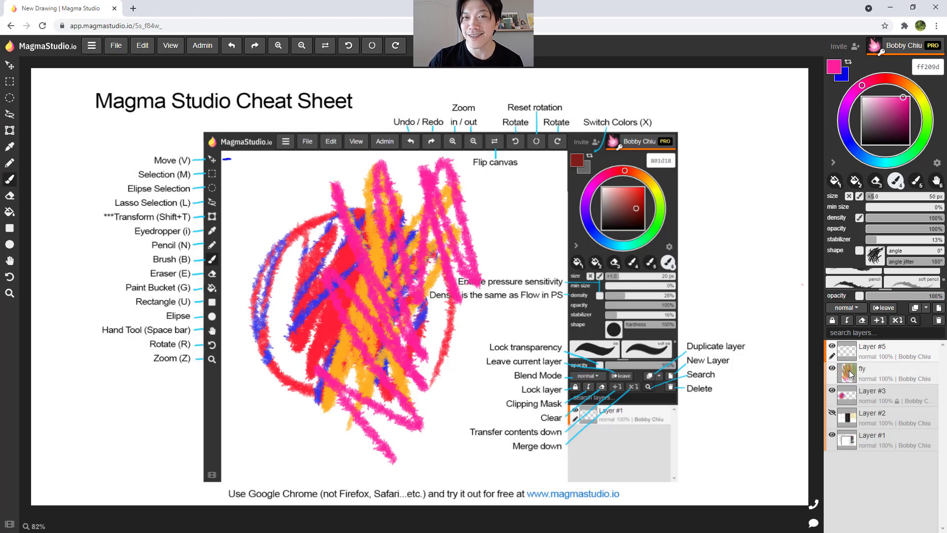
{"action": "left_click", "coordinate": [850, 367]}
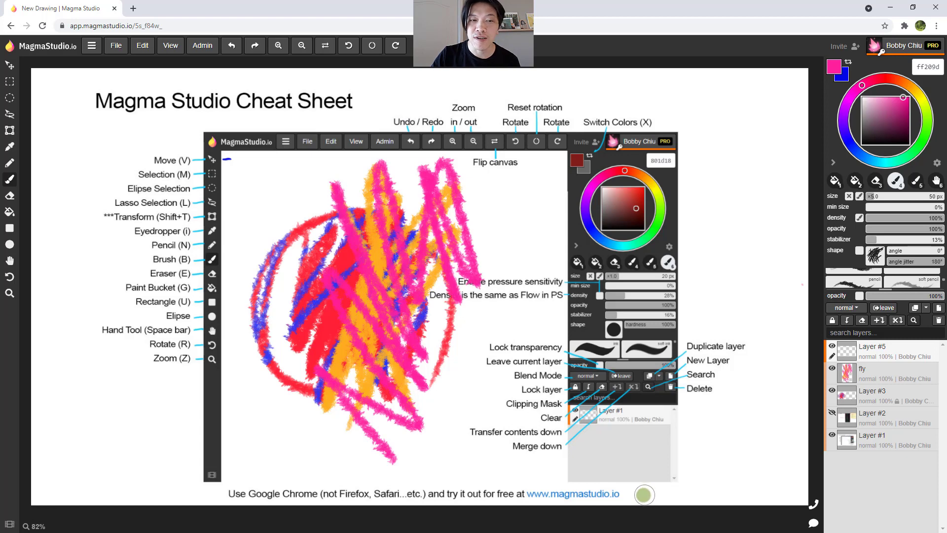
Step: Hide fly, Layer #3 and Layer #1, show Layer #2's hotkeys guide, and open Application Settings
{"action": "left_click", "coordinate": [832, 368]}
{"action": "left_click", "coordinate": [833, 391]}
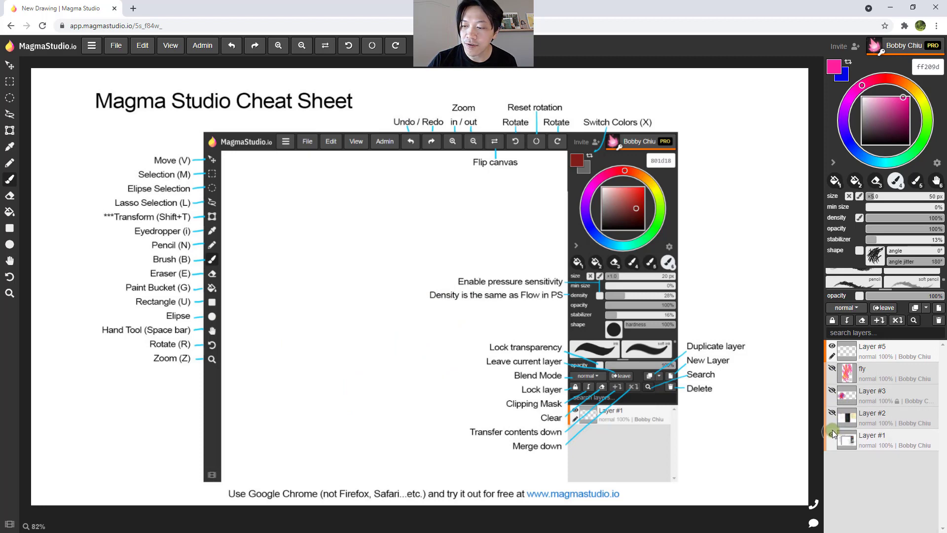
{"action": "left_click", "coordinate": [833, 436]}
{"action": "left_click", "coordinate": [833, 412]}
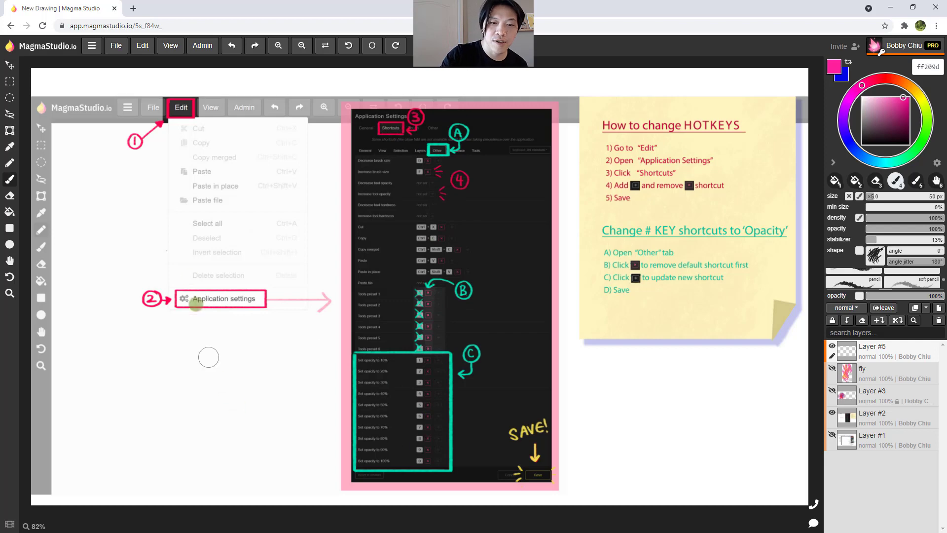
{"action": "left_click", "coordinate": [151, 49]}
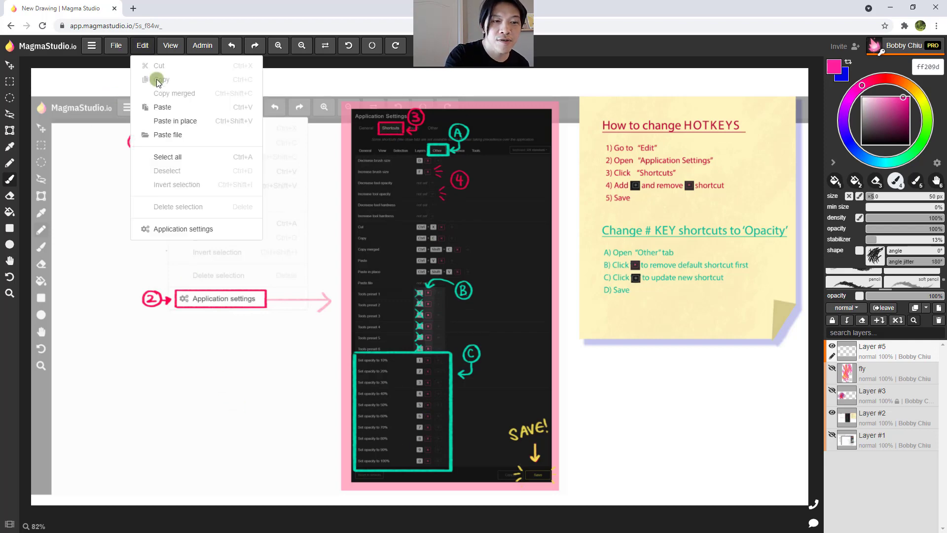
{"action": "left_click", "coordinate": [187, 231]}
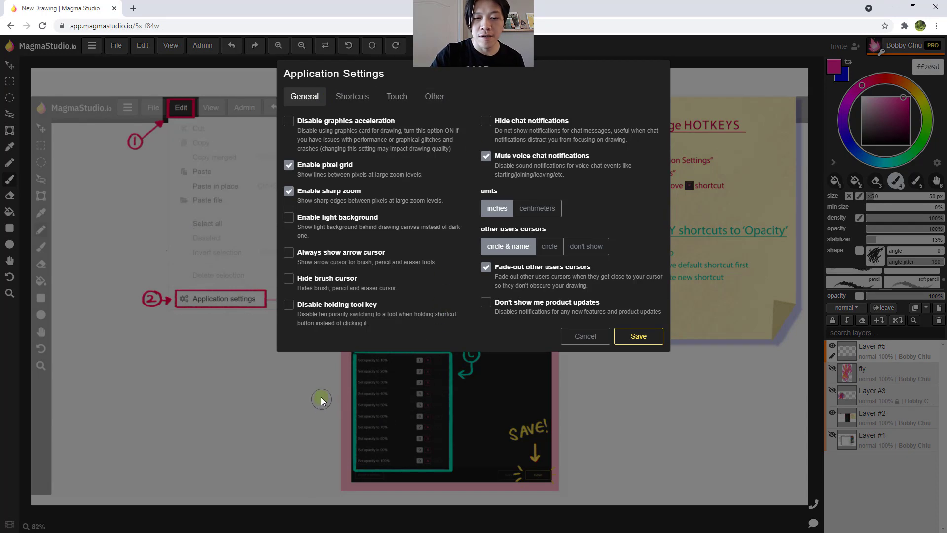
Step: Browse the View, Selection, Layers, Other, Sequence and tool shortcuts, ending on Other's opacity entries
{"action": "left_click", "coordinate": [356, 97]}
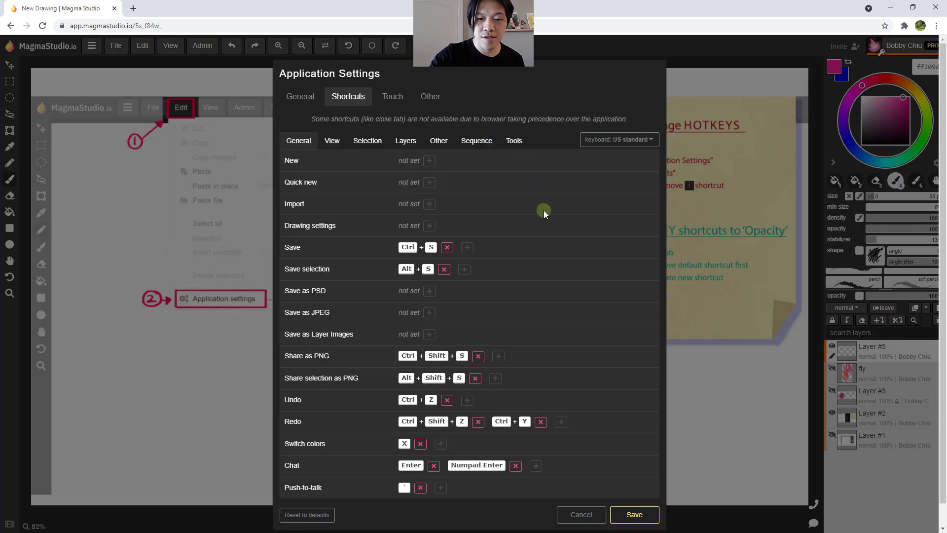
{"action": "left_click", "coordinate": [338, 144]}
{"action": "left_click", "coordinate": [371, 141]}
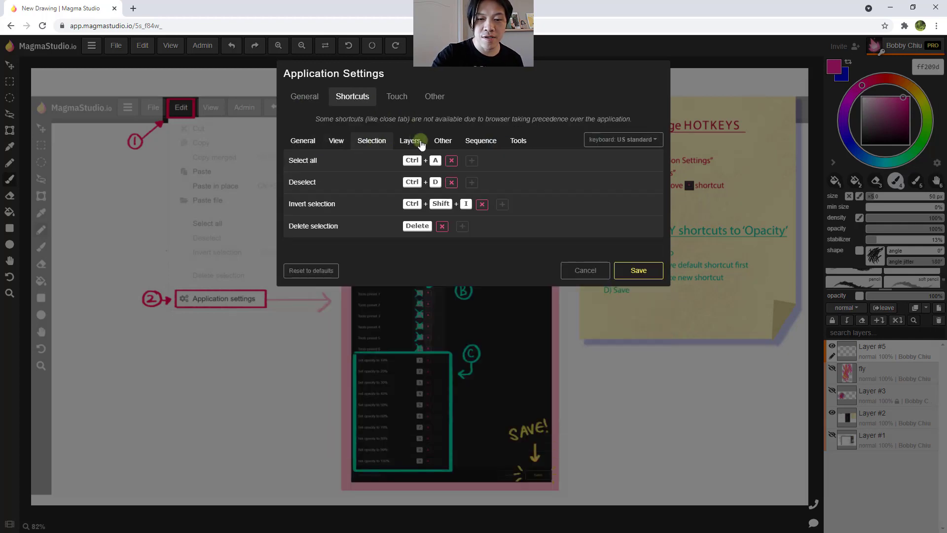
{"action": "left_click", "coordinate": [411, 141]}
{"action": "left_click", "coordinate": [445, 142]}
{"action": "left_click", "coordinate": [478, 141]}
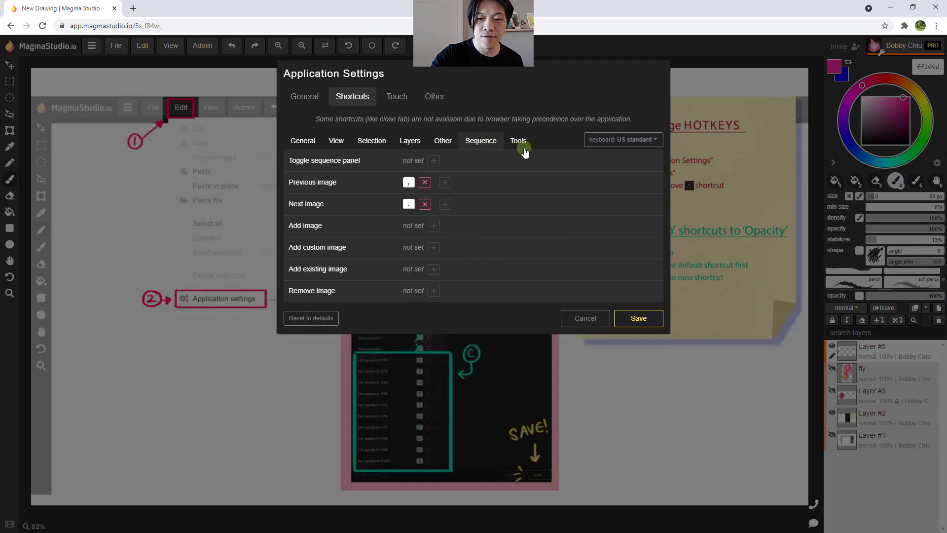
{"action": "left_click", "coordinate": [515, 141]}
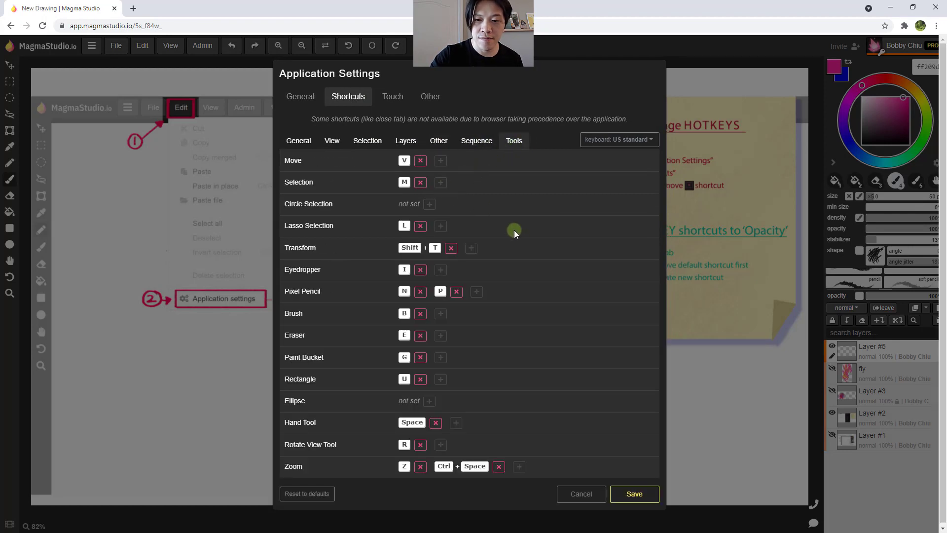
{"action": "left_click", "coordinate": [436, 141]}
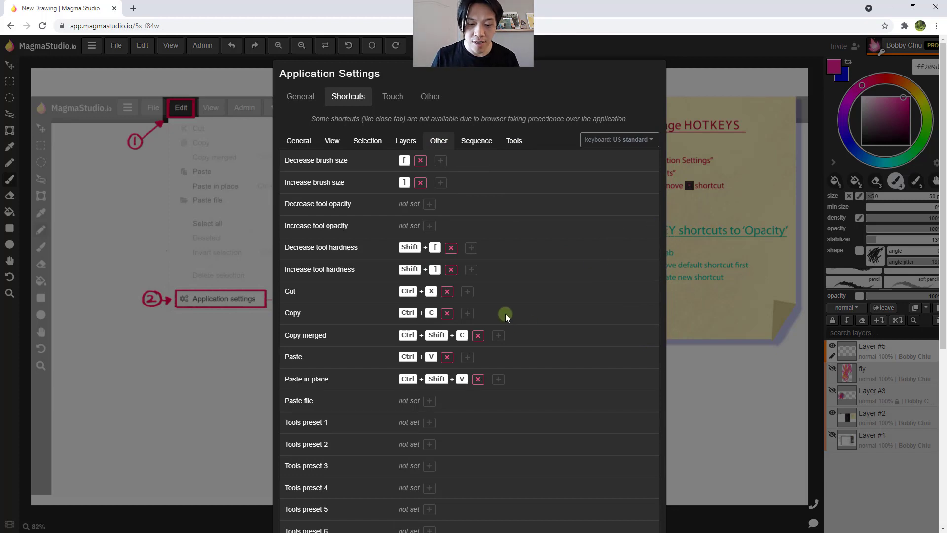
{"action": "scroll", "coordinate": [505, 314], "scroll_direction": "down", "scroll_amount": 6}
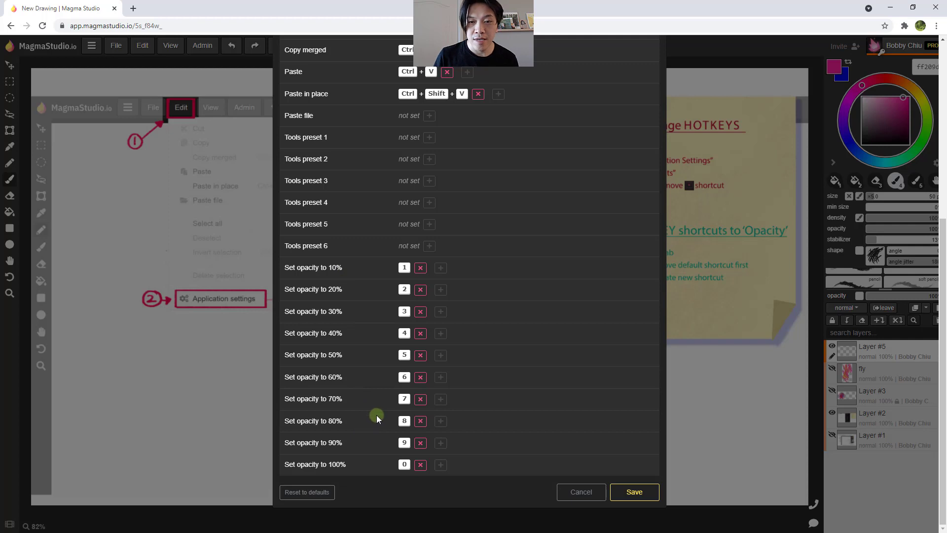
{"action": "scroll", "coordinate": [386, 366], "scroll_direction": "up", "scroll_amount": 6}
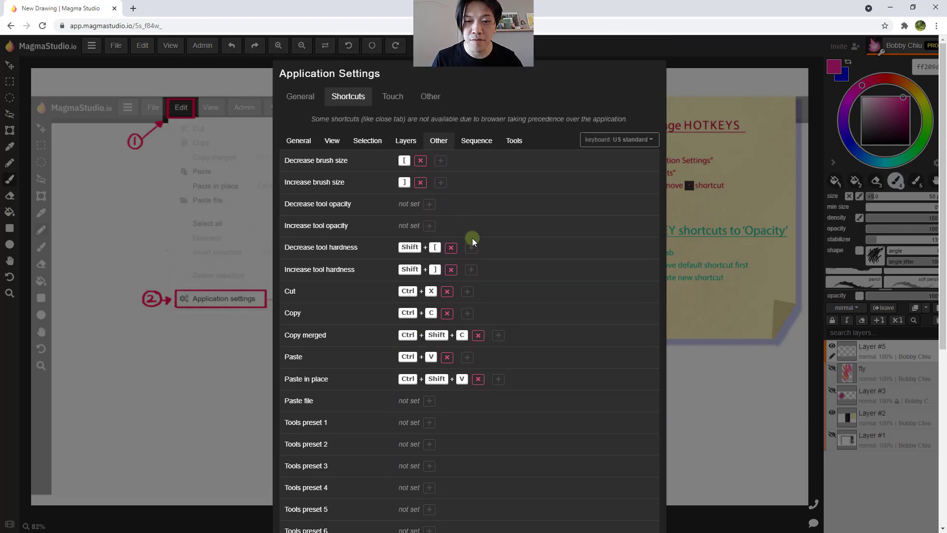
{"action": "scroll", "coordinate": [472, 237], "scroll_direction": "down", "scroll_amount": 6}
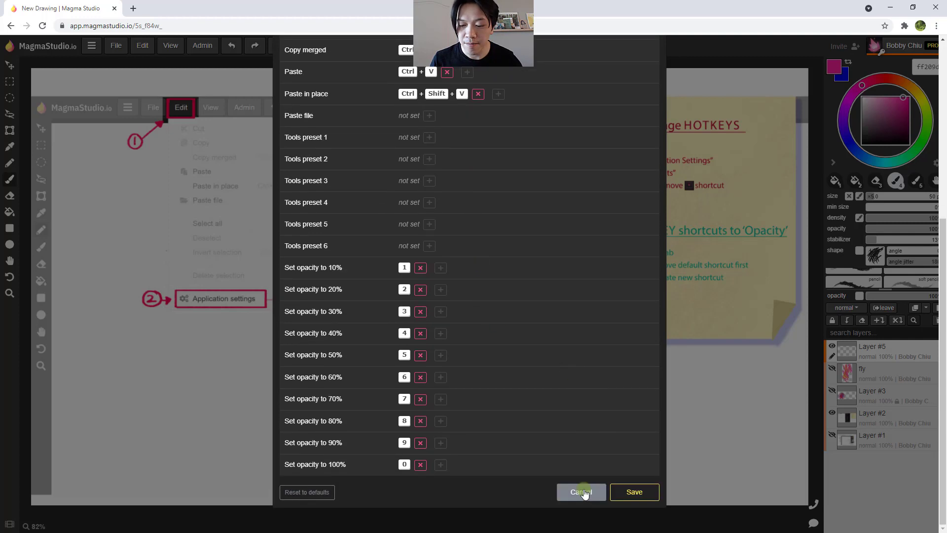
Step: Cancel Application Settings, then start a voice call and end it
{"action": "left_click", "coordinate": [581, 492]}
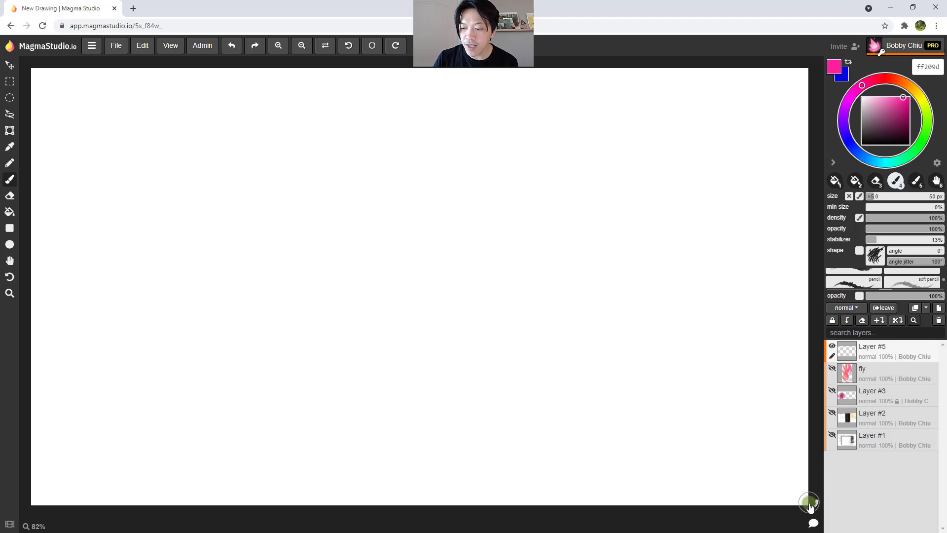
{"action": "left_click", "coordinate": [813, 505]}
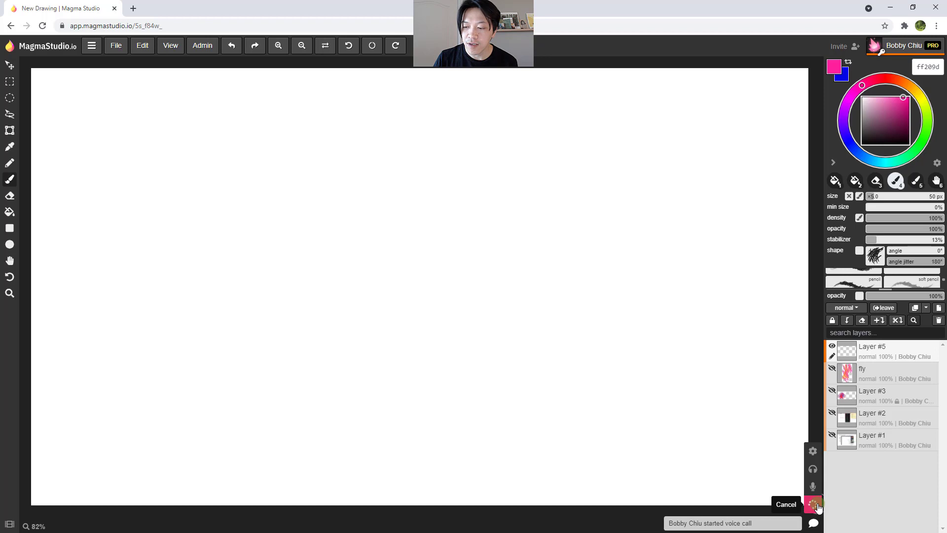
{"action": "left_click", "coordinate": [766, 521]}
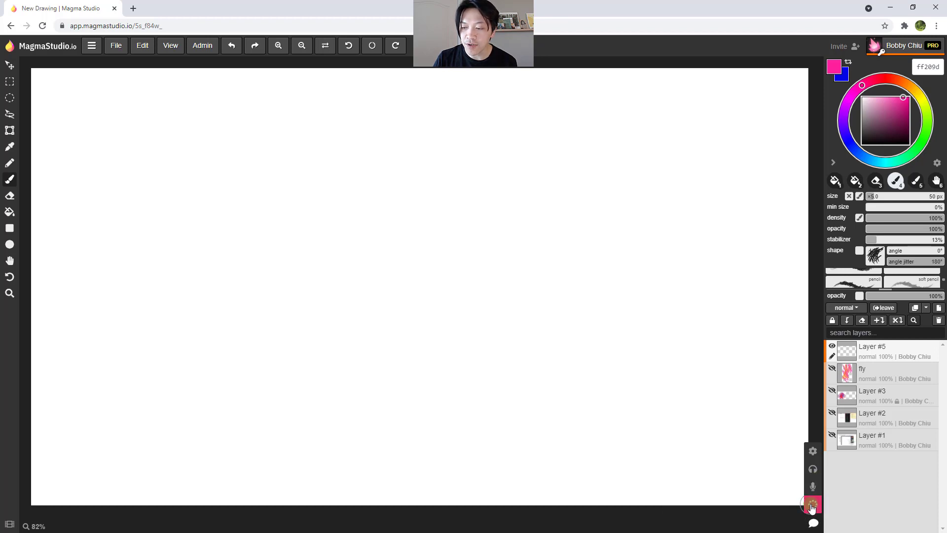
{"action": "left_click", "coordinate": [812, 506]}
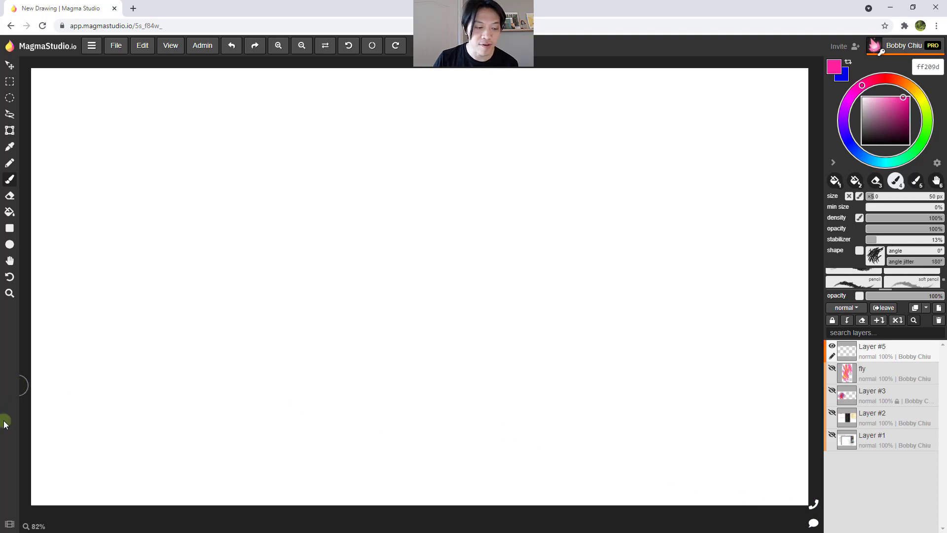
{"action": "left_click", "coordinate": [116, 45]}
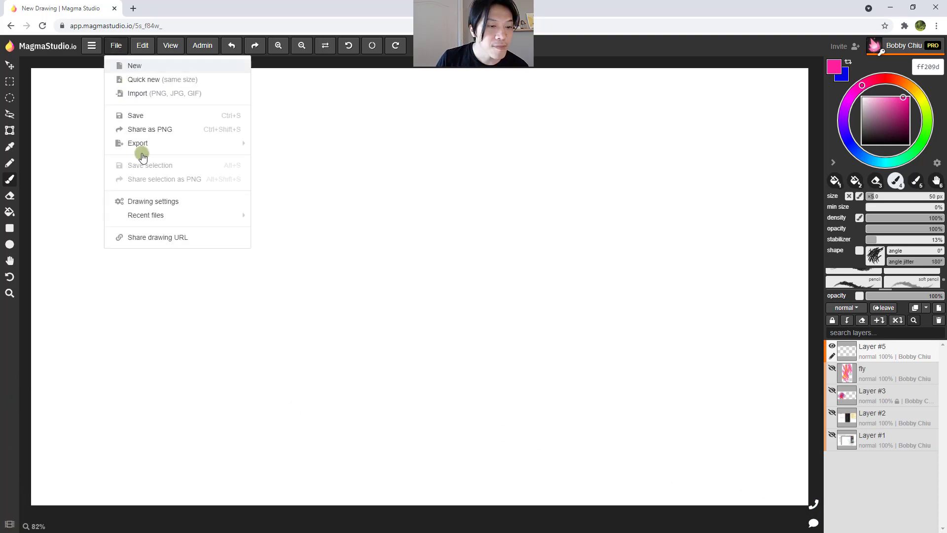
{"action": "left_click", "coordinate": [152, 202]}
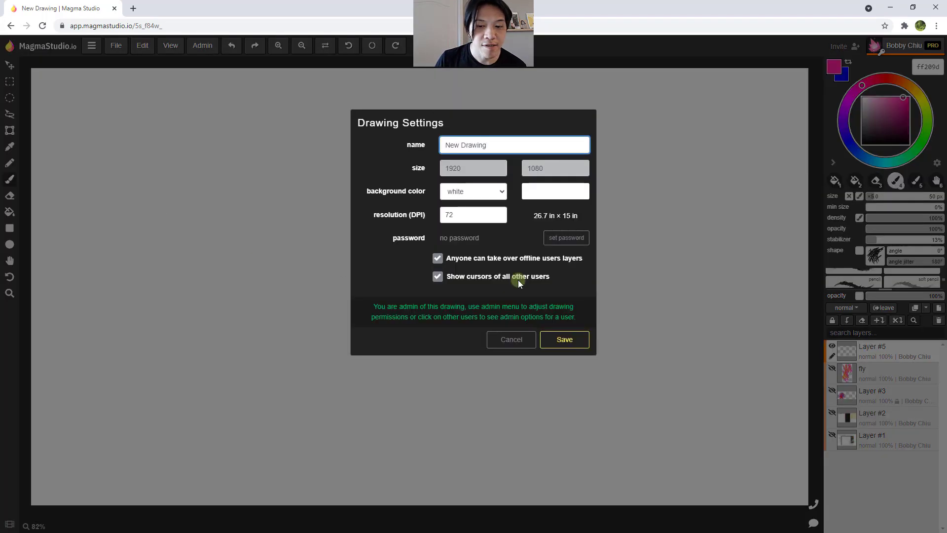
{"action": "left_click", "coordinate": [561, 239]}
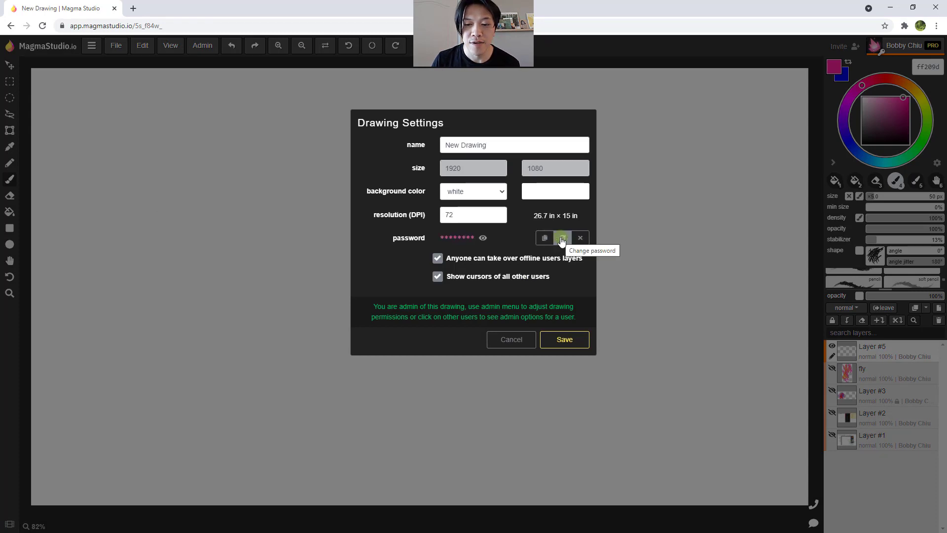
{"action": "left_click", "coordinate": [436, 276]}
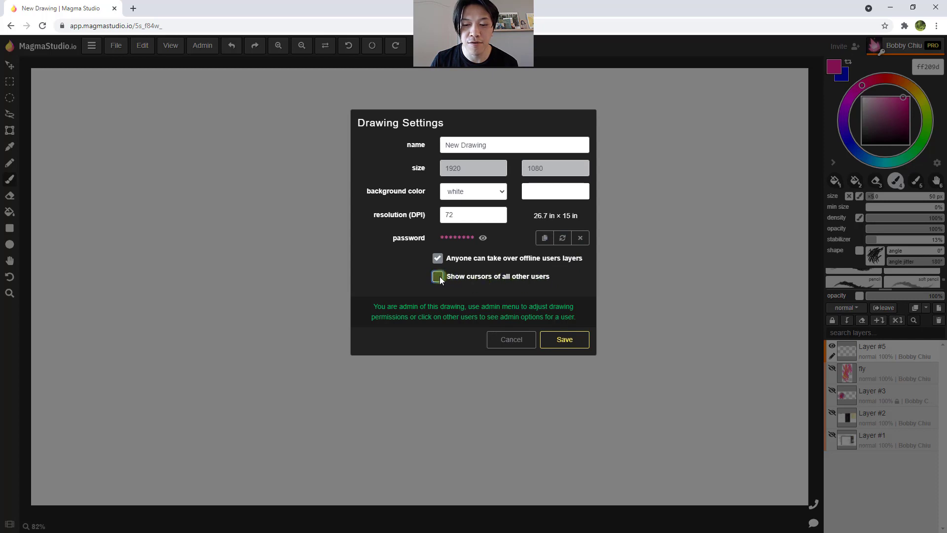
{"action": "left_click", "coordinate": [438, 276]}
{"action": "left_click", "coordinate": [510, 284]}
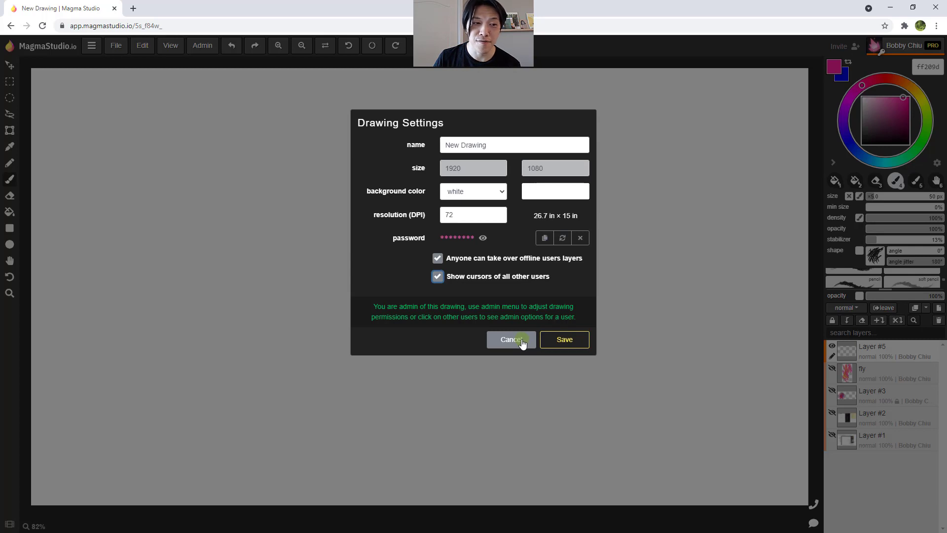
{"action": "left_click", "coordinate": [523, 342]}
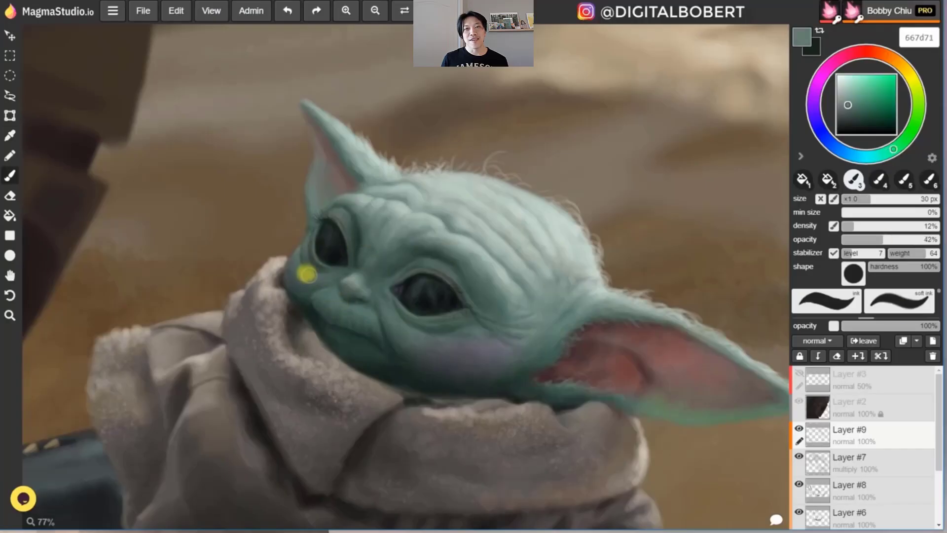
{"action": "scroll", "coordinate": [539, 302], "scroll_direction": "down", "scroll_amount": 2}
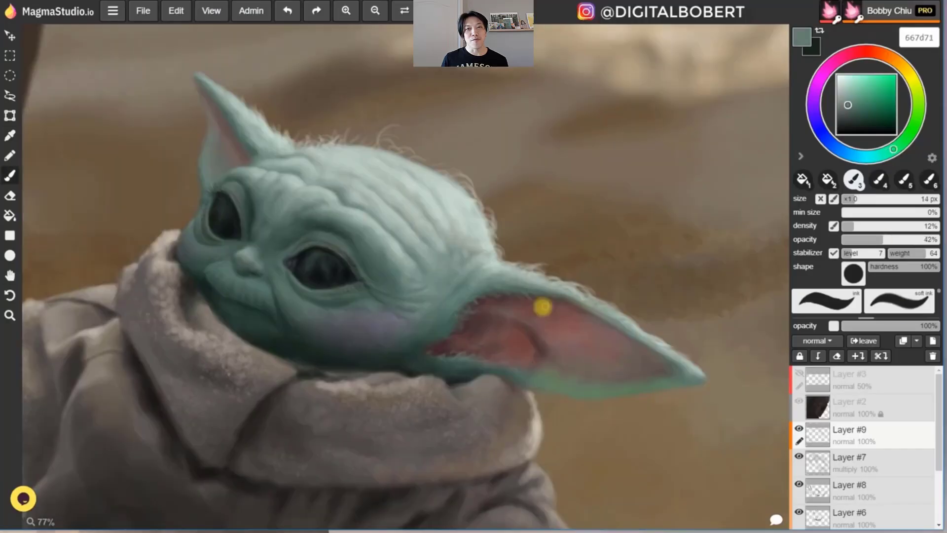
{"action": "scroll", "coordinate": [416, 459], "scroll_direction": "down", "scroll_amount": 3}
{"action": "left_click", "coordinate": [402, 404], "text": "alt"}
{"action": "left_click", "coordinate": [401, 374], "text": "alt"}
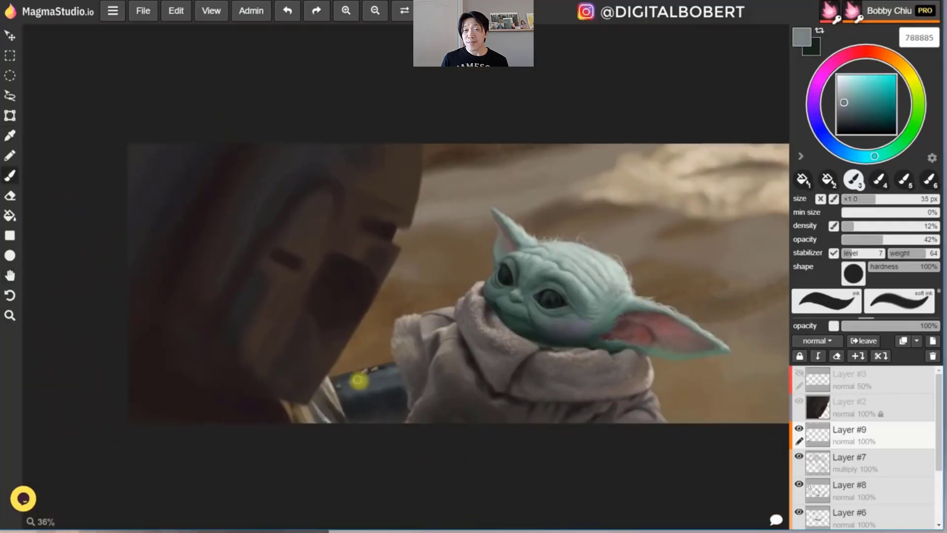